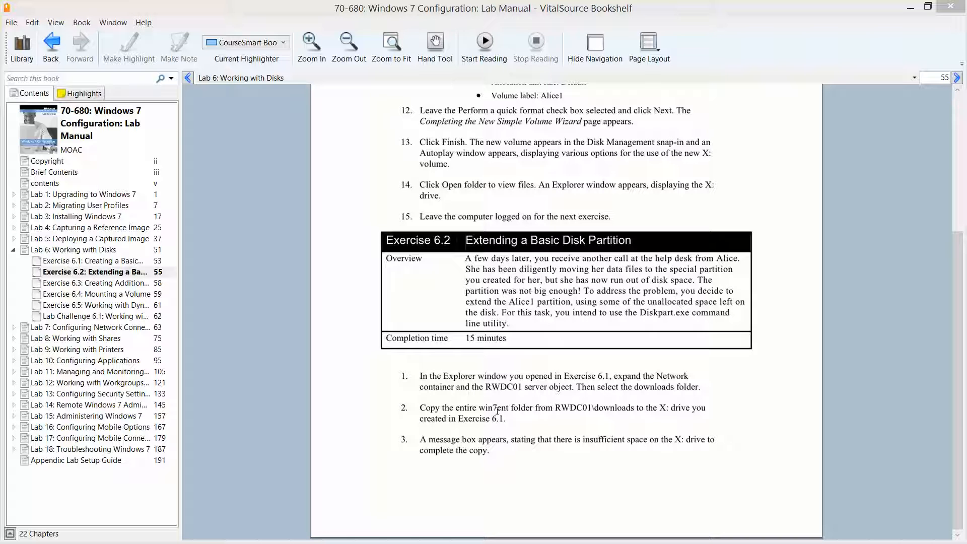
Step: Minimize the lab manual and open the RWDC01 server from the network in the Student1 virtual machine's Explorer
click(909, 8)
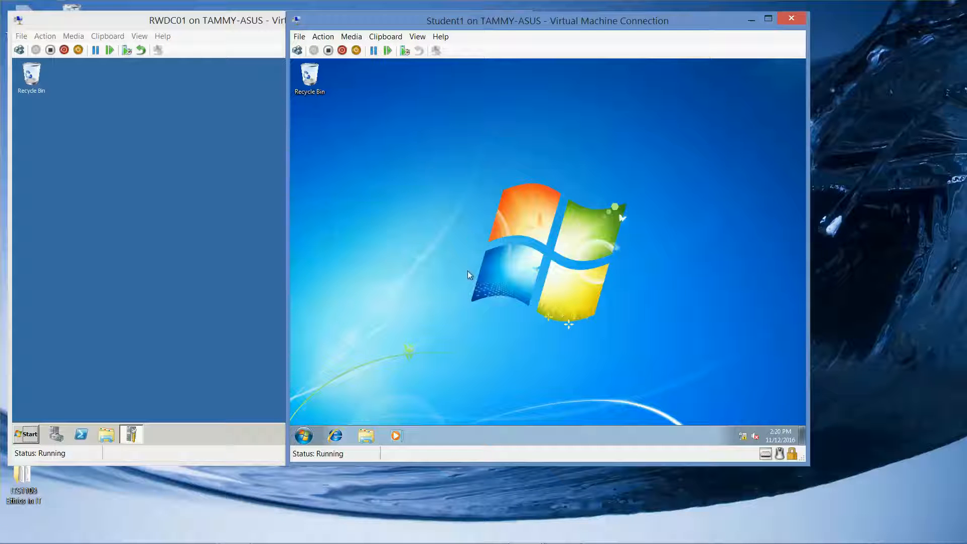
click(366, 434)
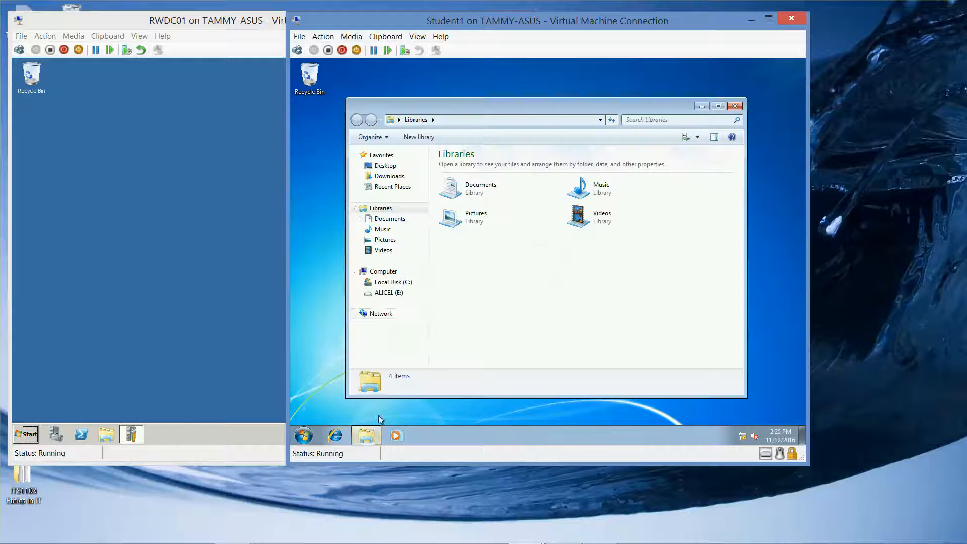
click(389, 314)
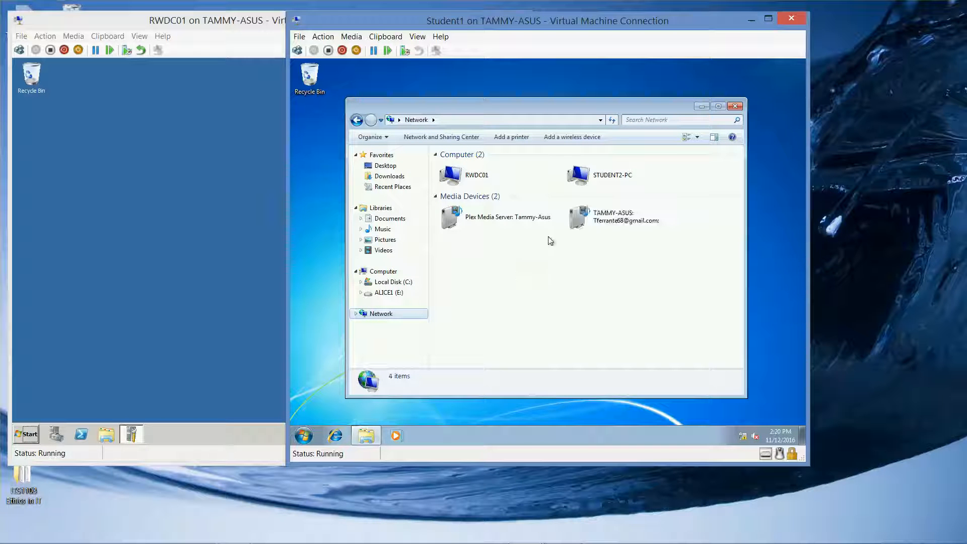
double_click(473, 178)
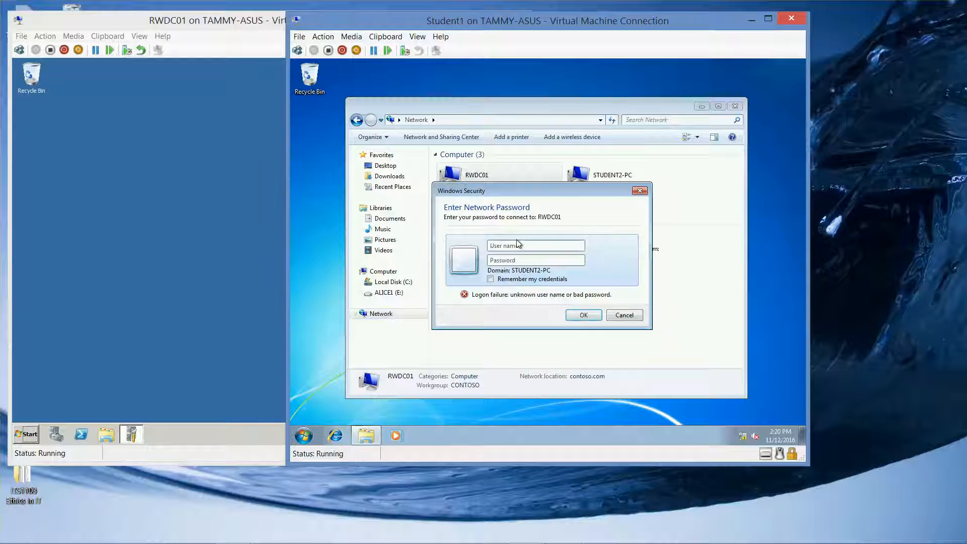
Step: Sign in to RWDC01 as contoso\administrator with the account password
text(con)
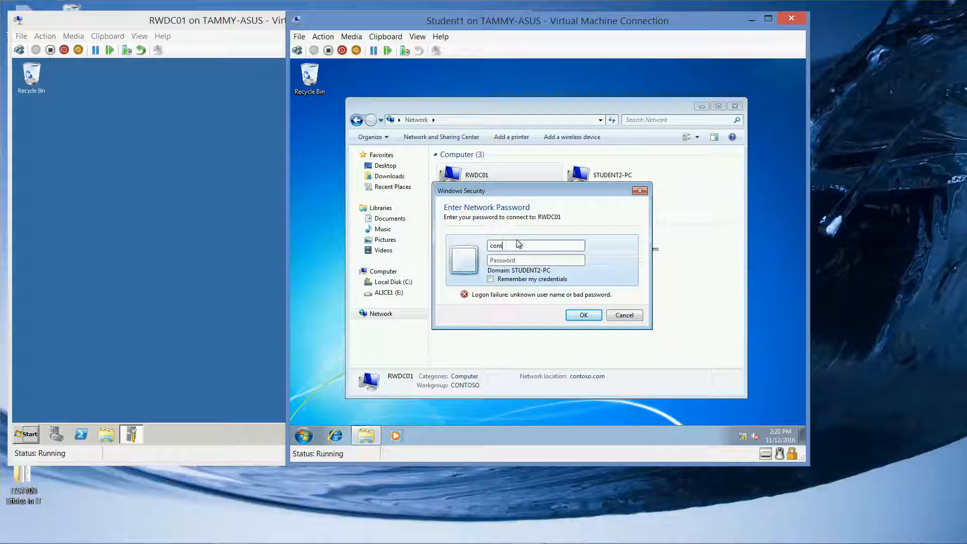
text(toso.\)
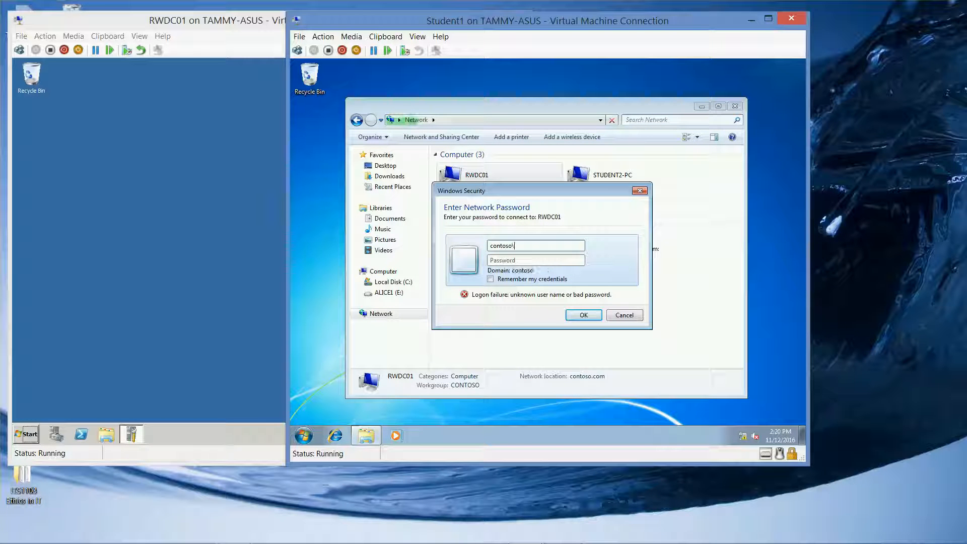
text(admin)
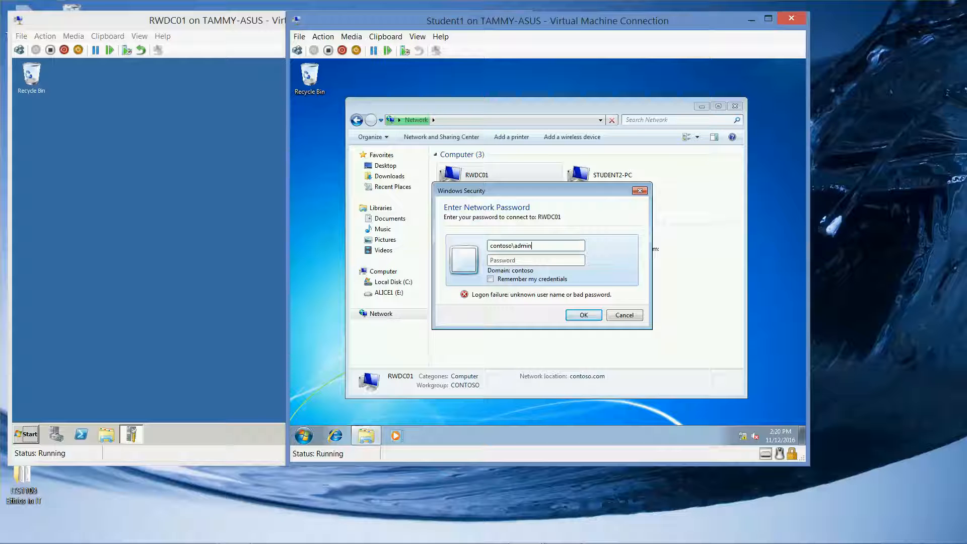
text(istrator)
key(Tab)
text(Pa$$w0rd)
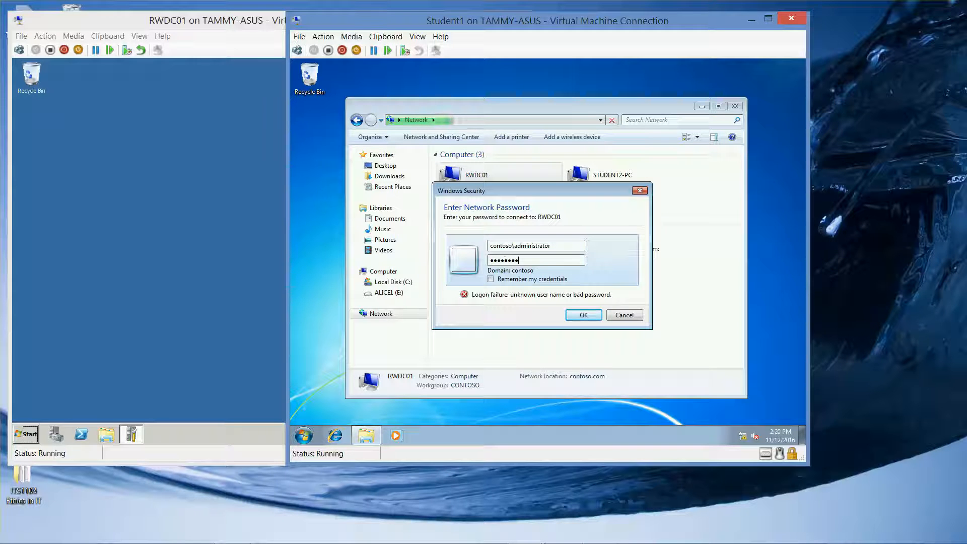
key(Return)
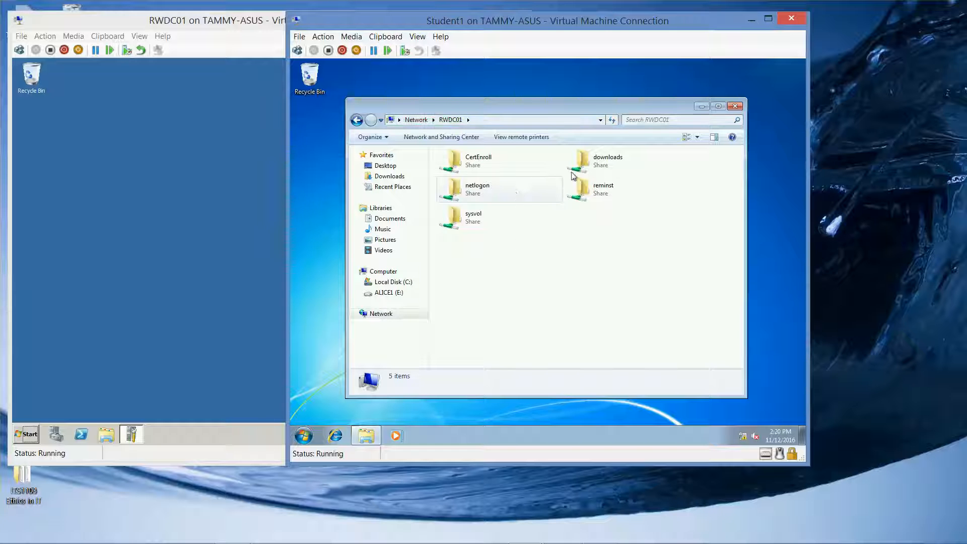
Step: Copy the win7ent folder from the downloads share on RWDC01 to the ALICE1 (E:) drive
double_click(596, 168)
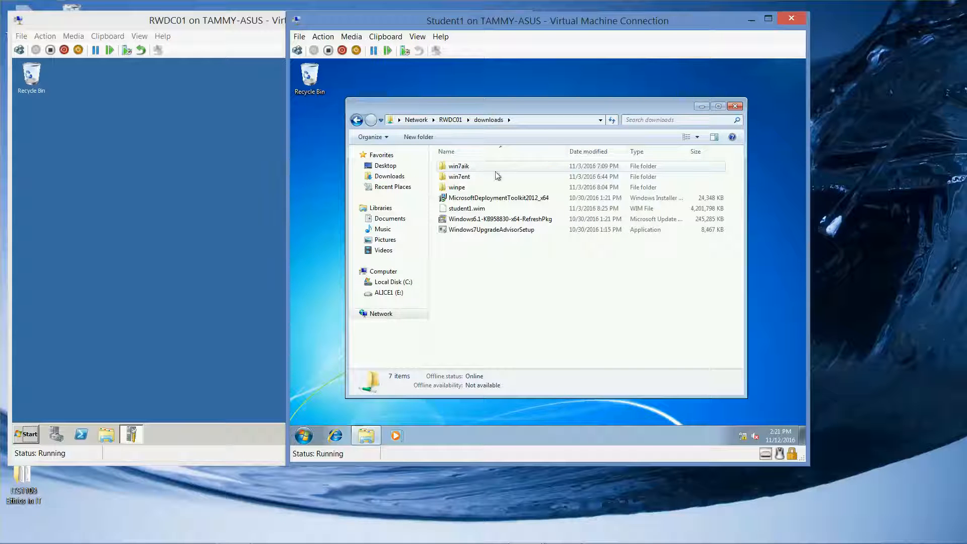
click(464, 177)
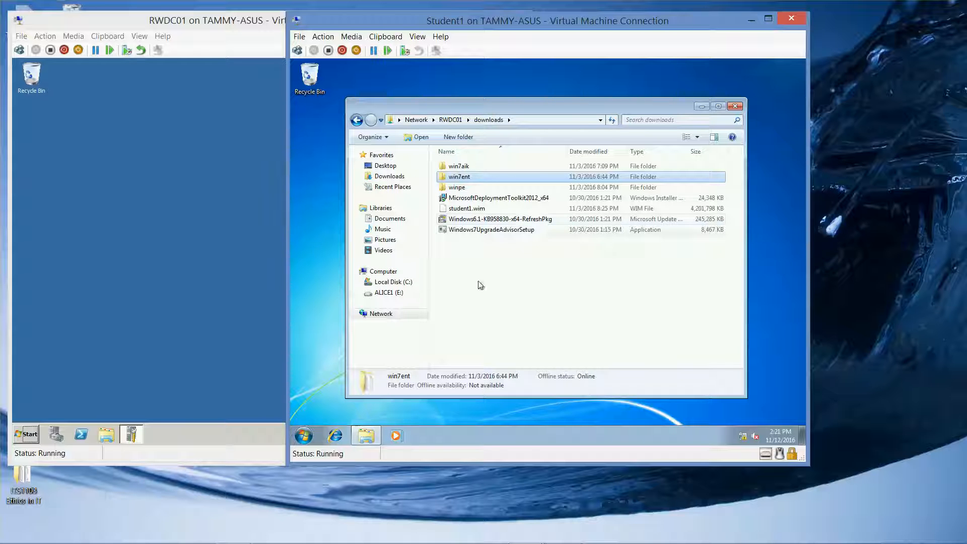
click(397, 292)
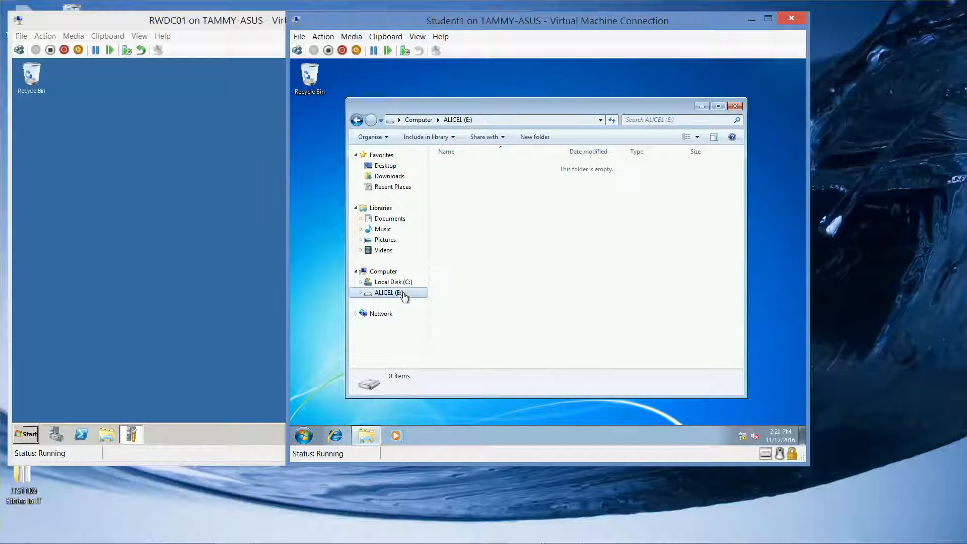
right_click(521, 249)
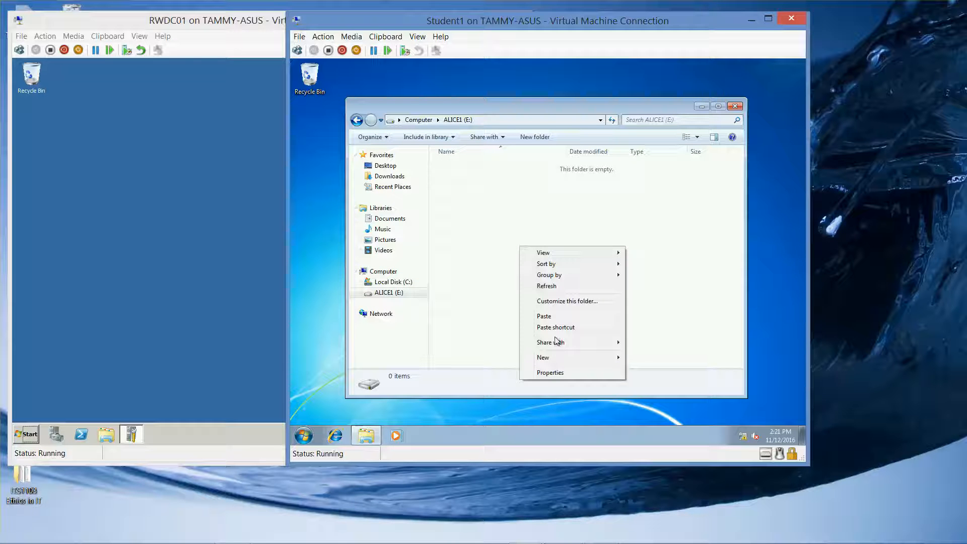
click(557, 317)
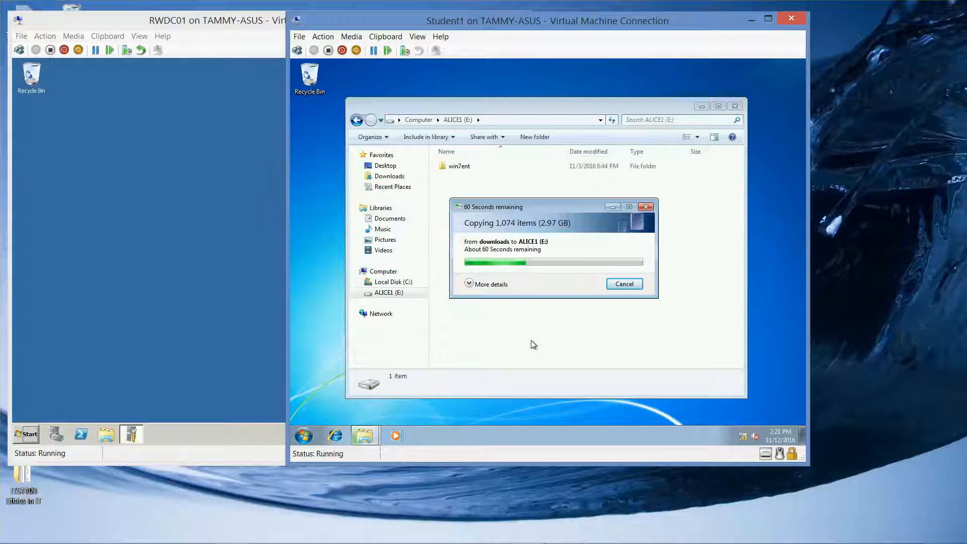
mouse_move(537, 538)
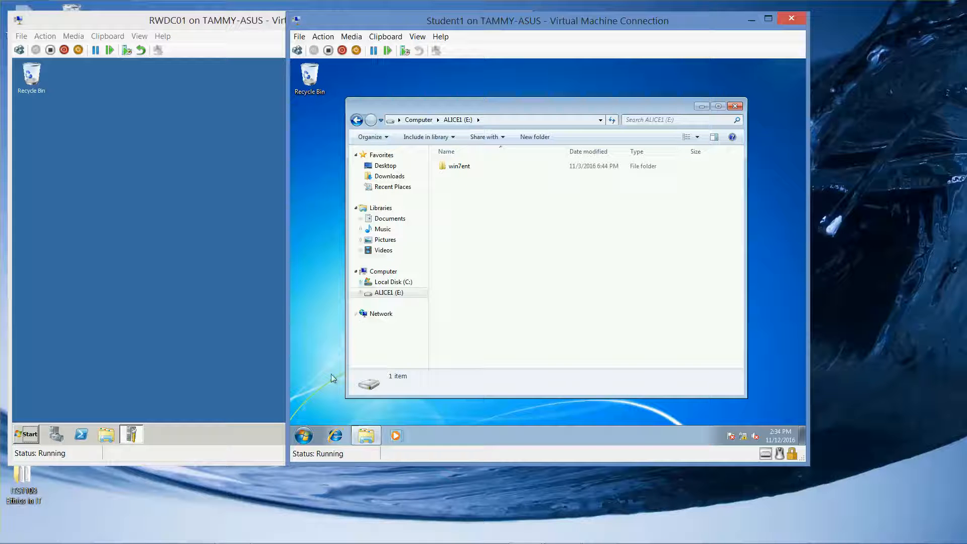
Step: Open a Command Prompt on Student1 and move its window toward the upper part of the desktop
click(304, 435)
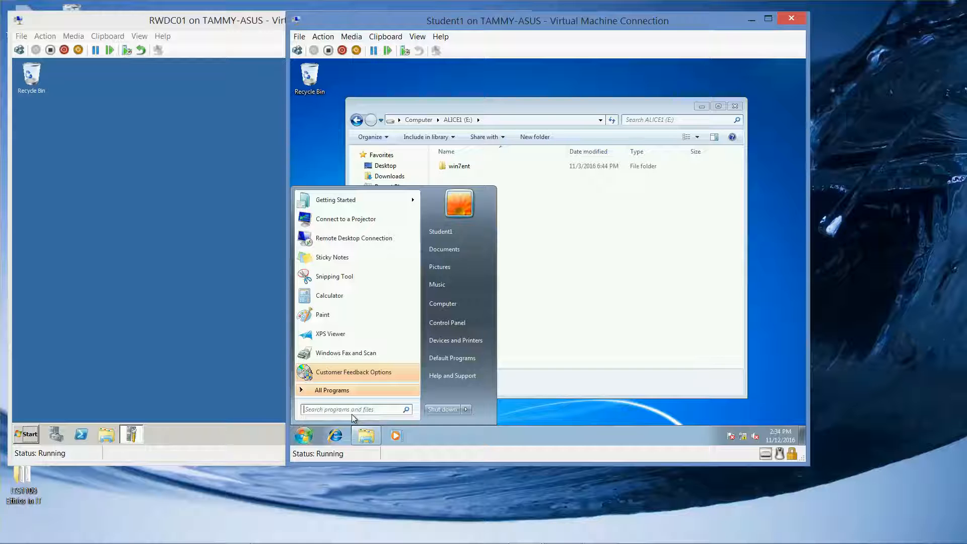
text(cmd)
key(Return)
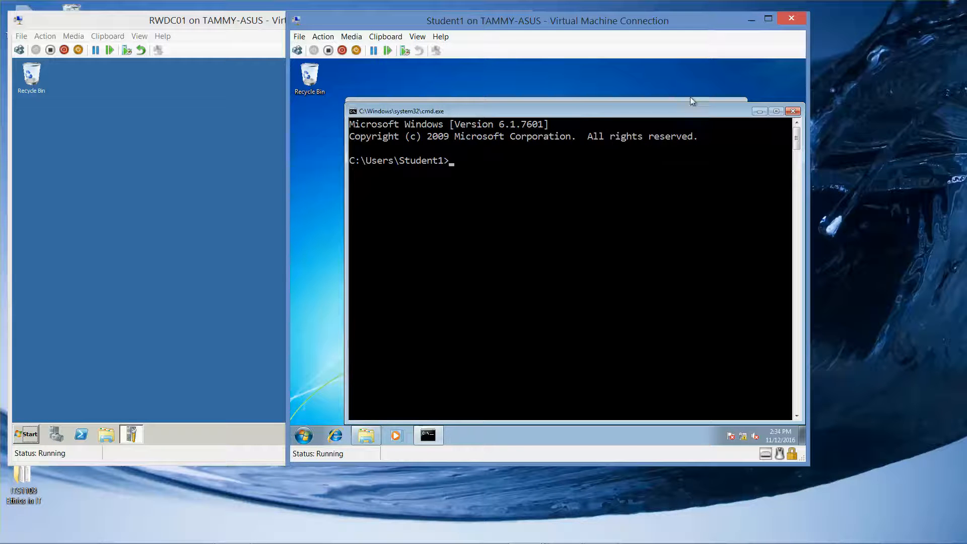
drag(673, 112, 630, 82)
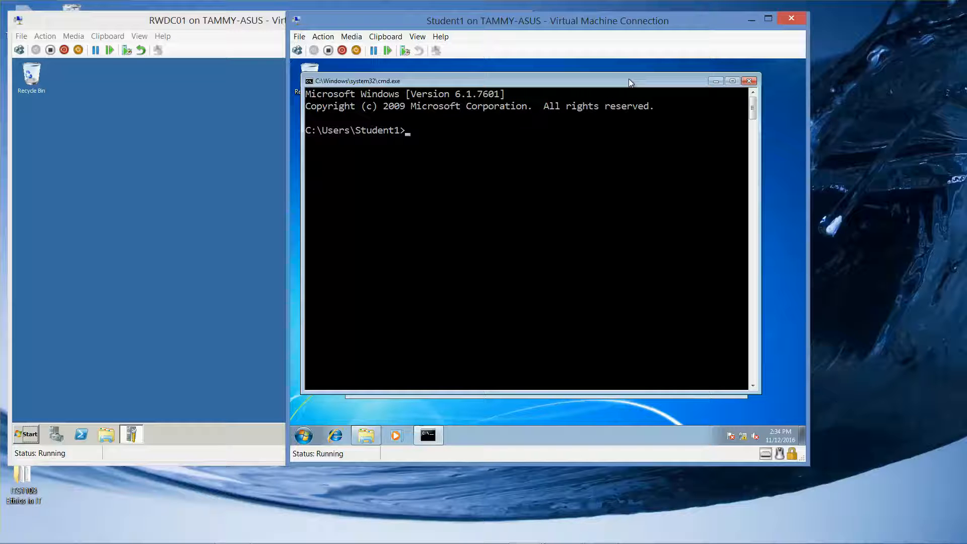
Step: Start diskpart from the Command Prompt and allow it to make changes to the computer
text(skpart)
key(Return)
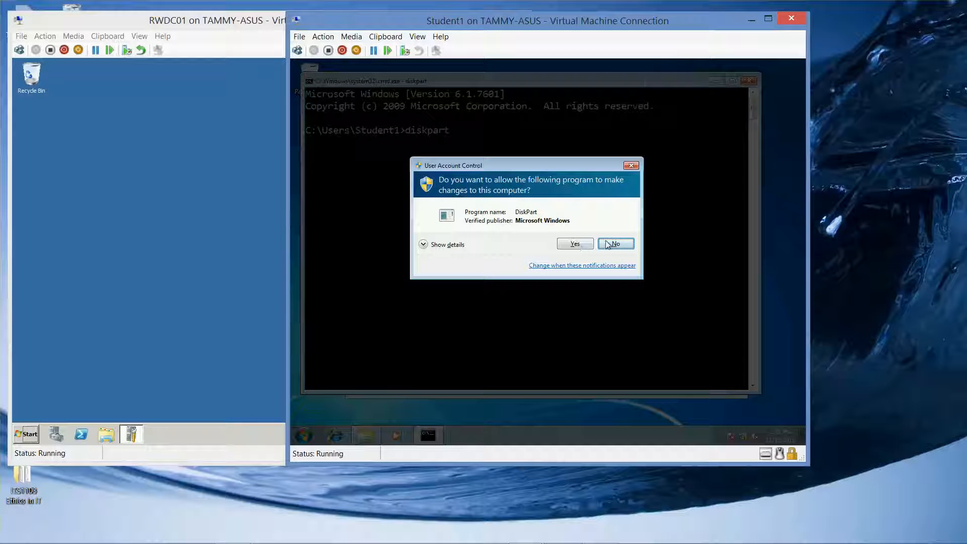
click(574, 244)
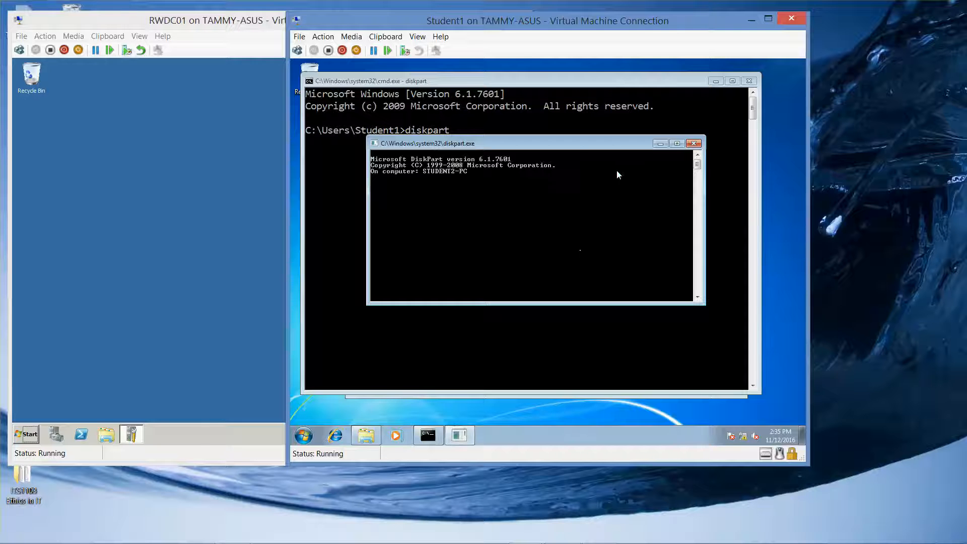
Step: Set the DiskPart window's font to Consolas, size 20, and move the window over the Command Prompt
right_click(570, 148)
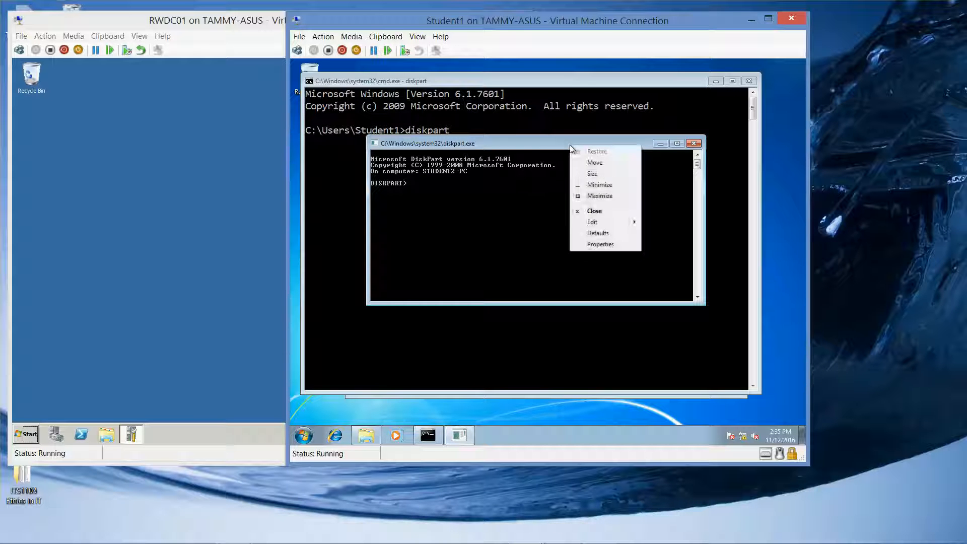
click(599, 244)
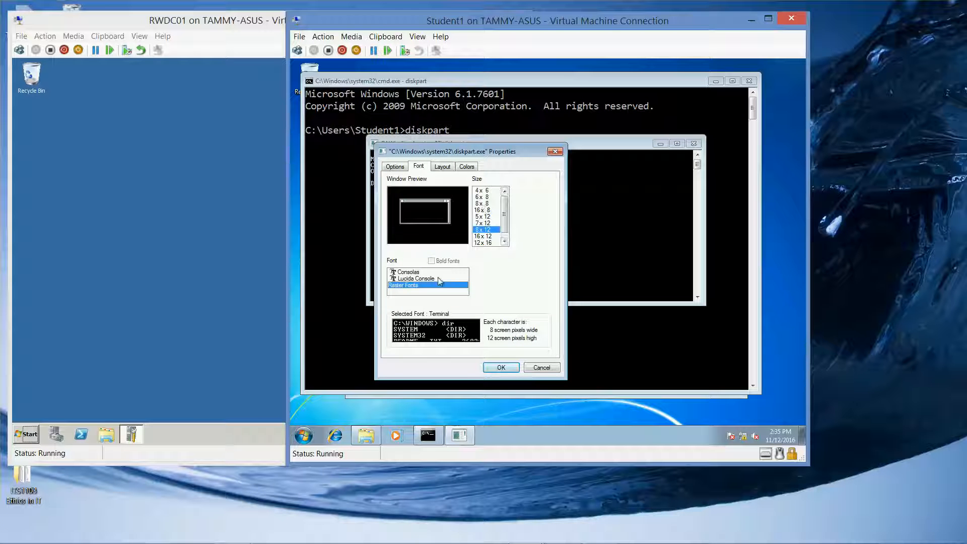
click(430, 272)
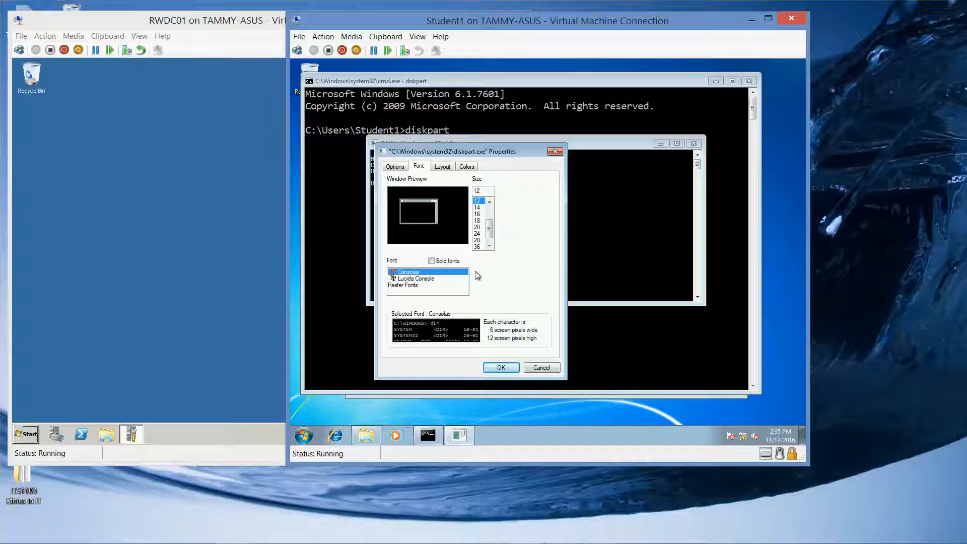
click(477, 233)
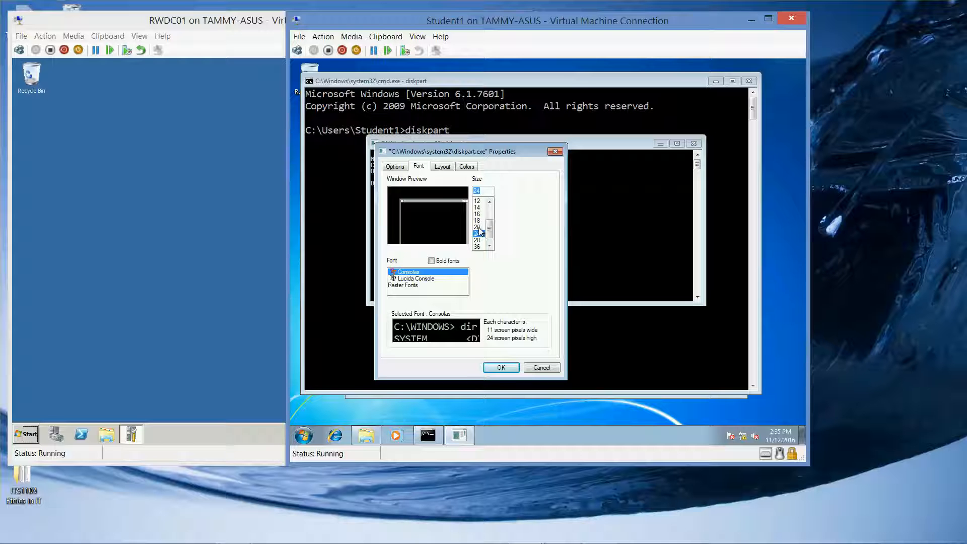
click(477, 227)
click(500, 367)
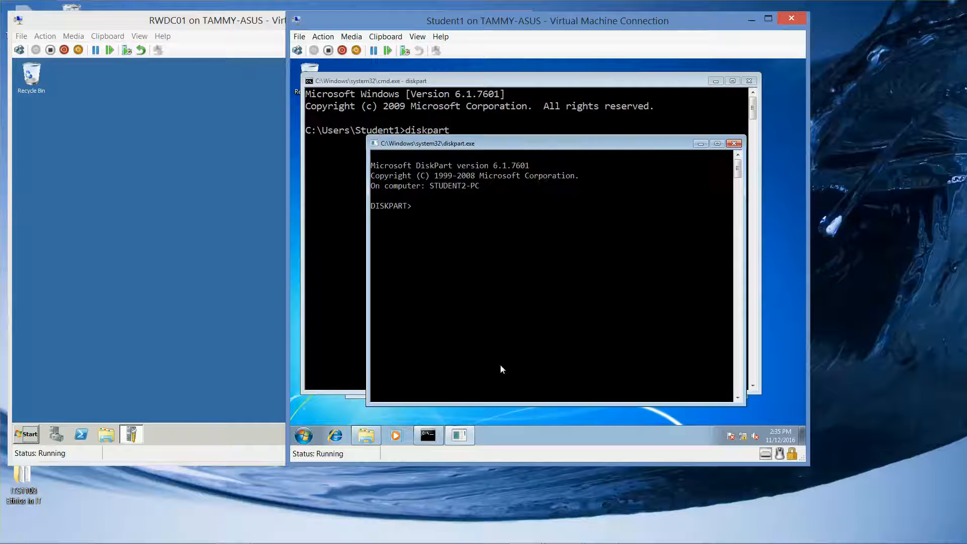
drag(544, 144, 479, 83)
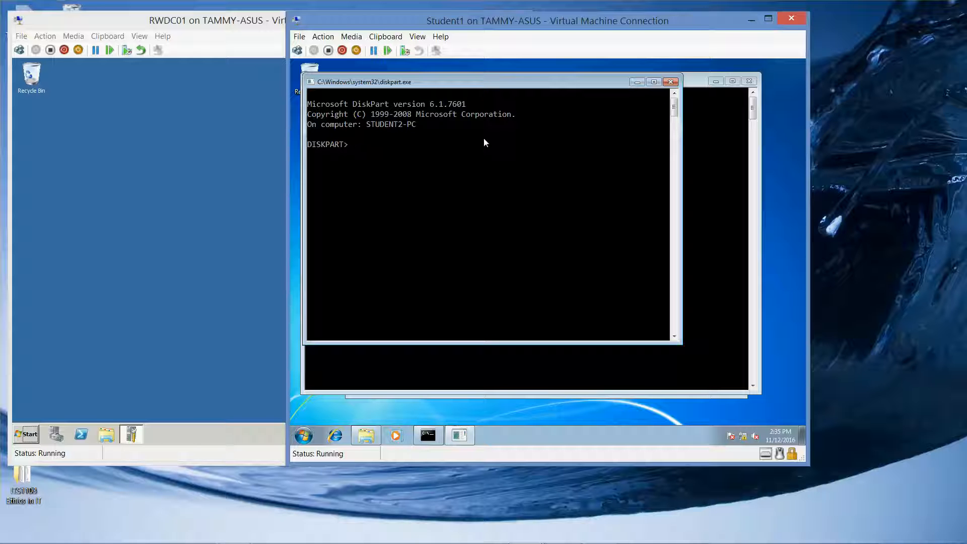
Step: Select disk 0 in DiskPart and list its partitions
text(select disk)
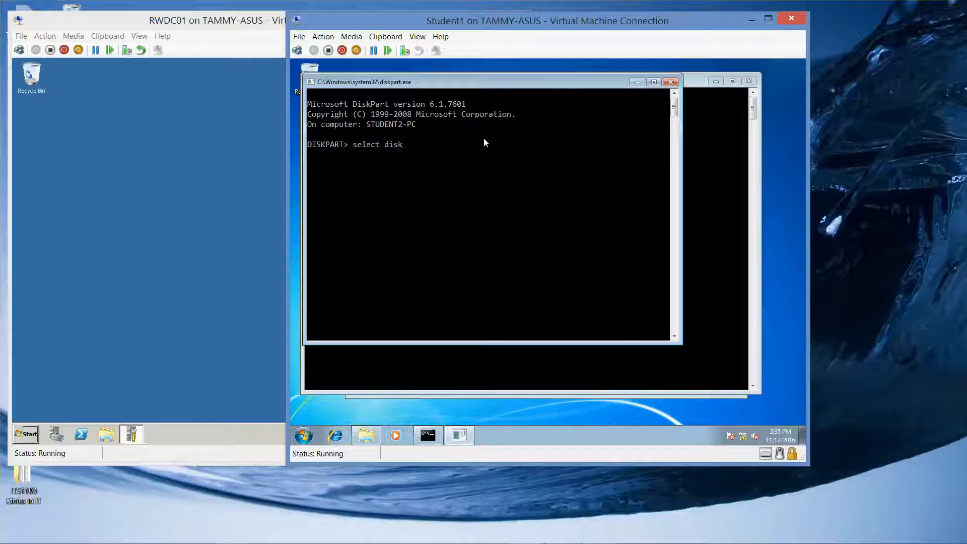
text( 0)
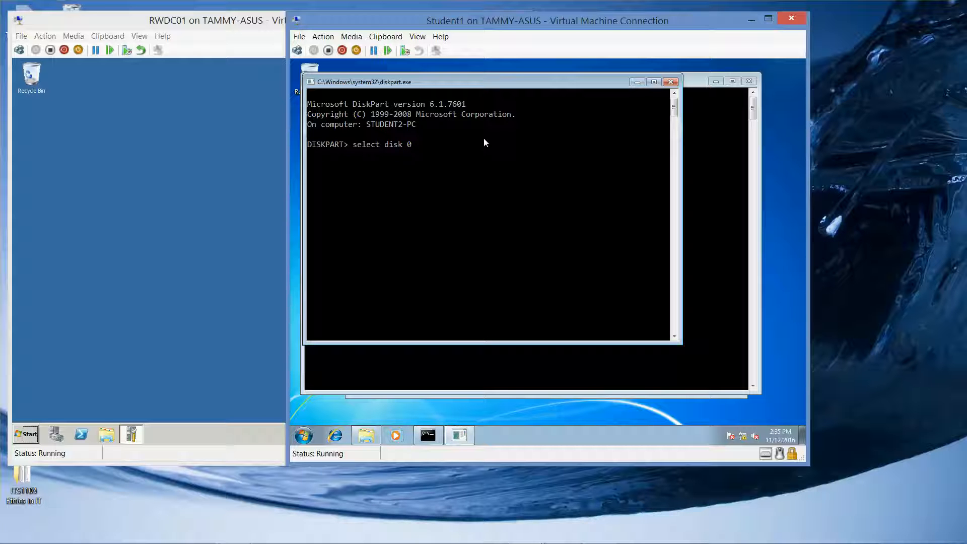
key(Return)
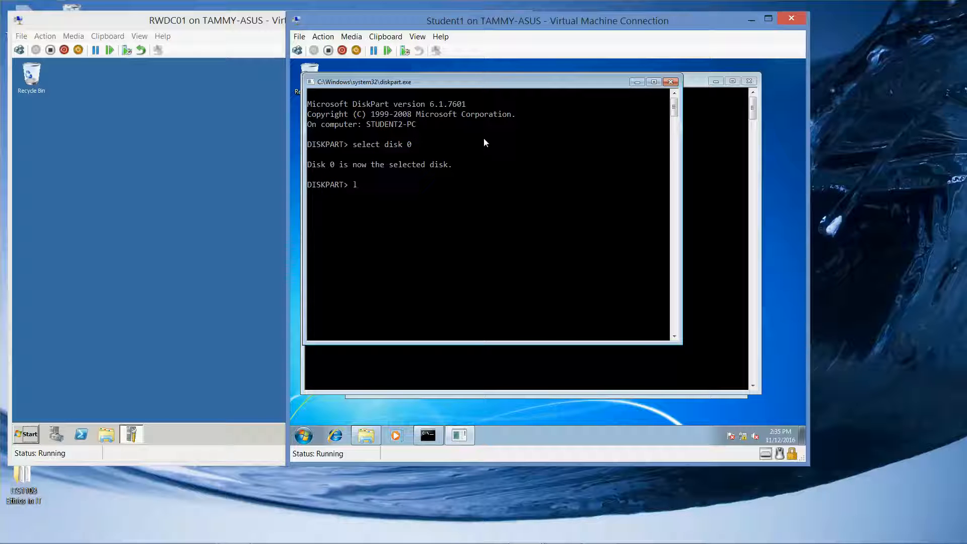
text(list partition)
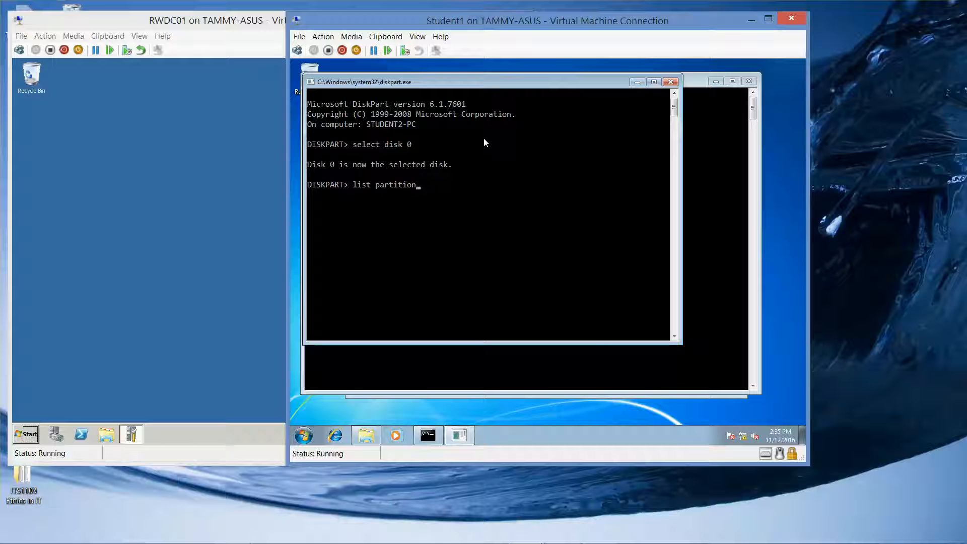
key(Return)
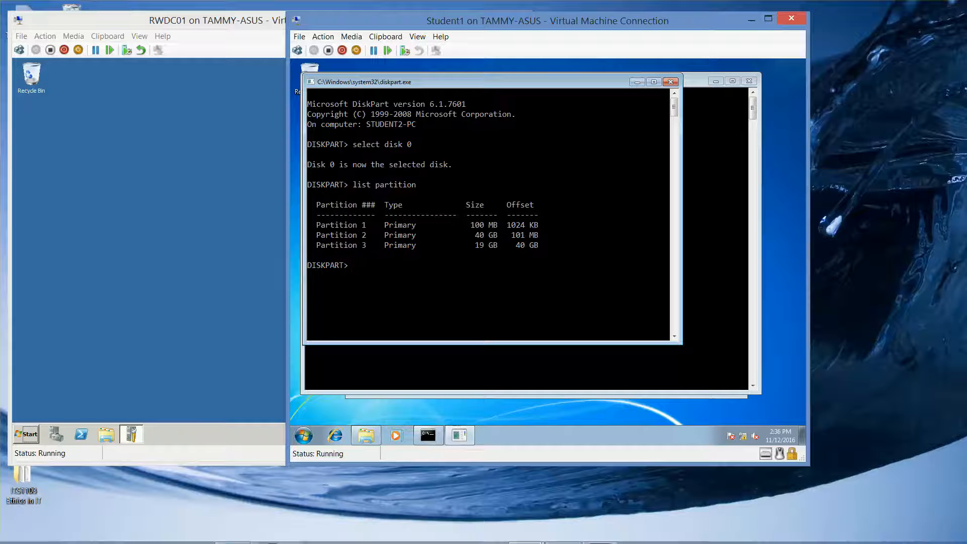
Step: Select partition 3 of the disk in DiskPart
mouse_move(574, 540)
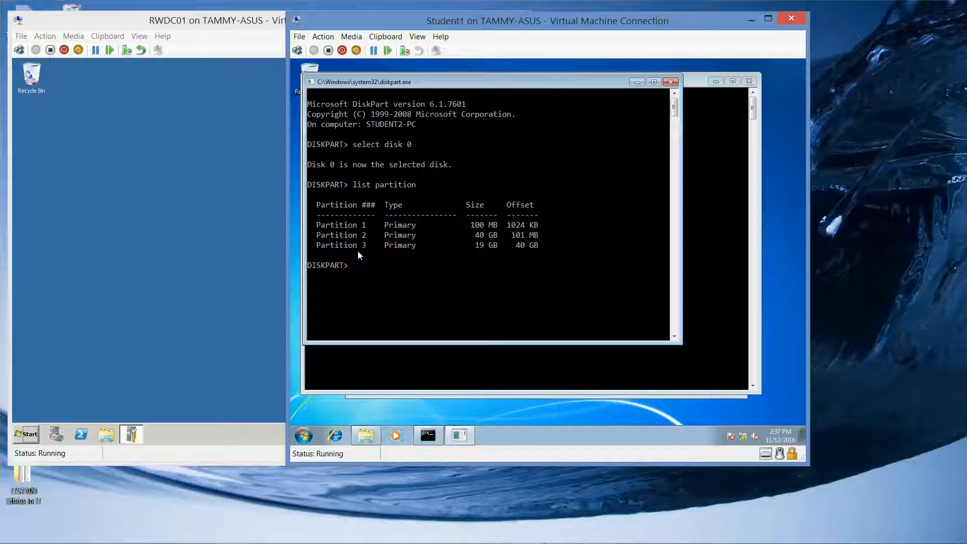
text(select partion)
key(BackSpace)
text(tion 3)
key(Return)
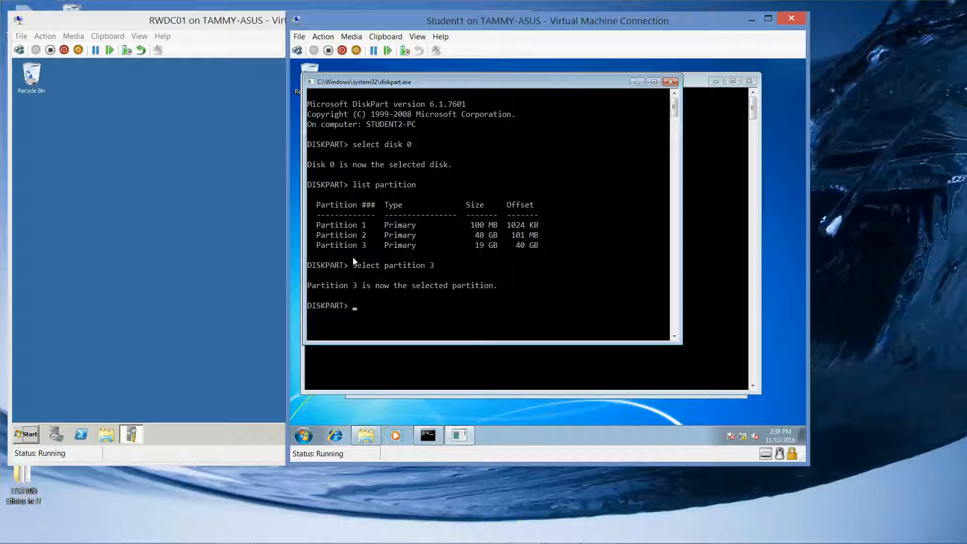
text(extend size)
text(=)
text(1012)
key(BackSpace)
key(BackSpace)
key(BackSpace)
key(BackSpace)
mouse_move(591, 543)
key(BackSpace)
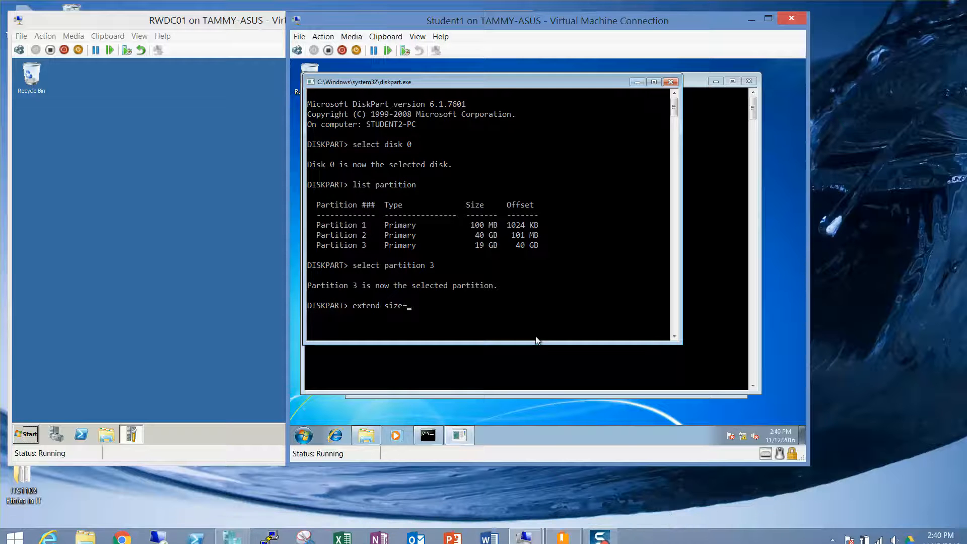
key(BackSpace)
key(BackSpace)
key(BackSpace)
key(BackSpace)
key(BackSpace)
key(BackSpace)
key(BackSpace)
key(BackSpace)
key(BackSpace)
key(BackSpace)
key(BackSpace)
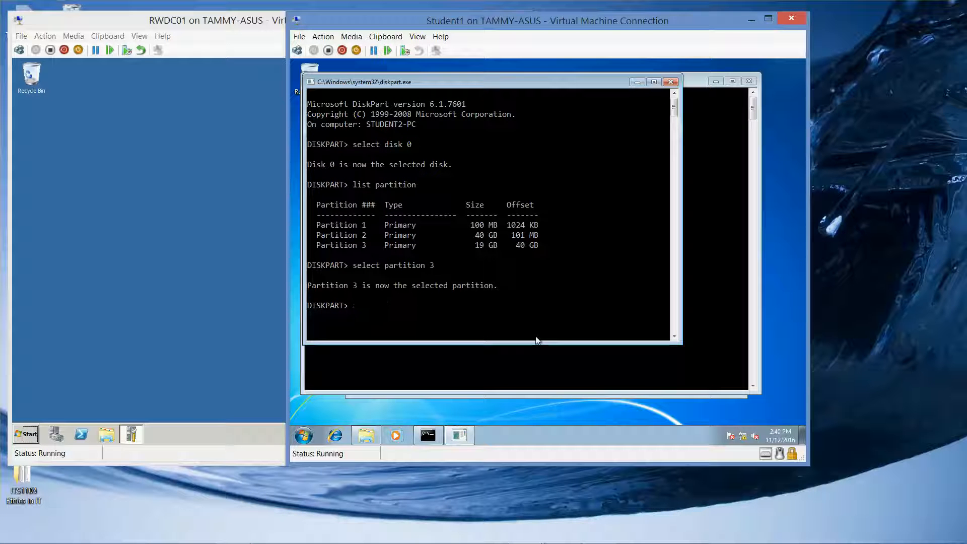
Step: Select partition 2 in DiskPart and try to extend it with size=101
text(select partition 2)
key(Return)
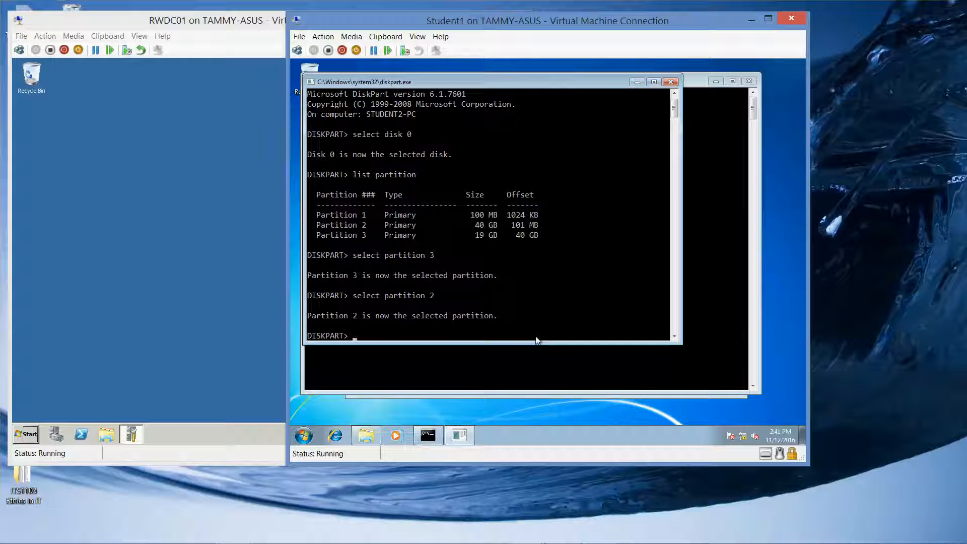
text(extend si)
key(BackSpace)
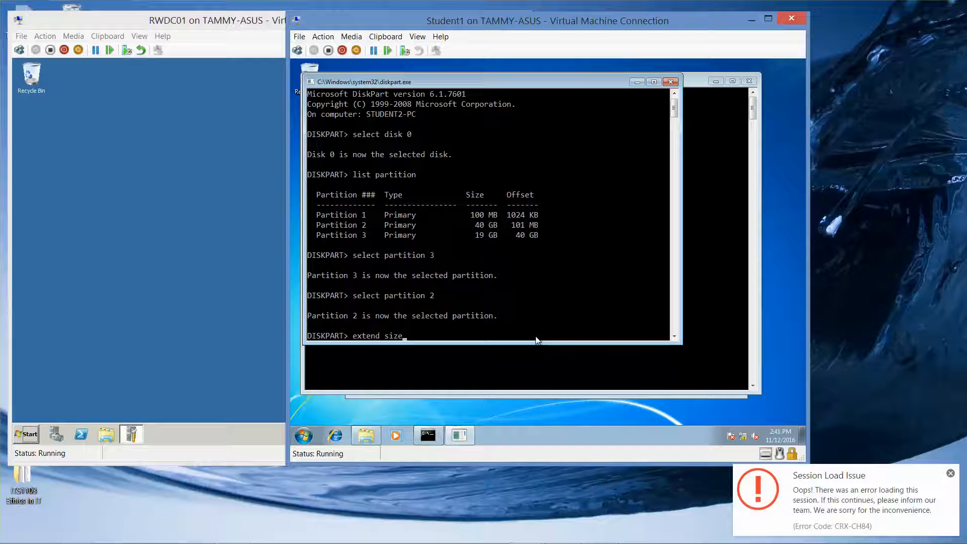
click(951, 474)
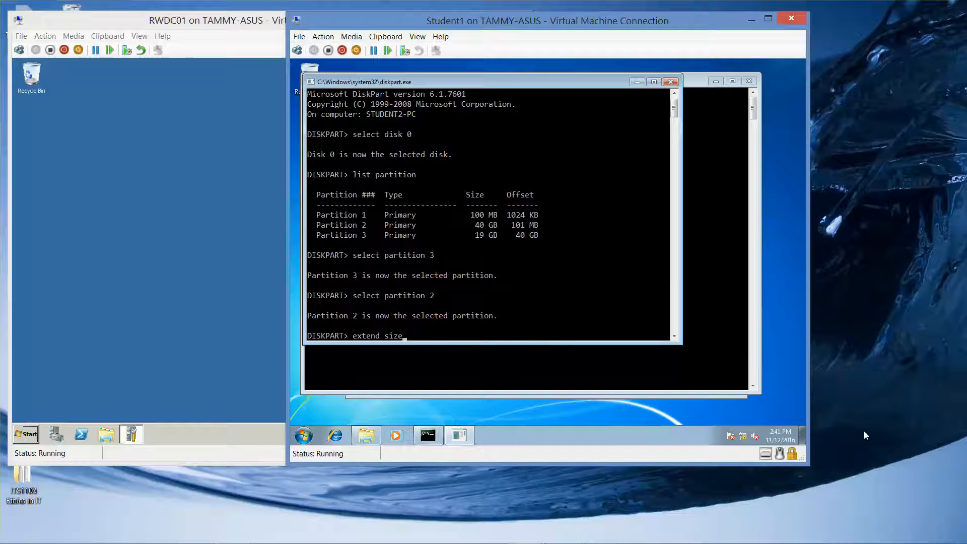
text(=101)
key(Return)
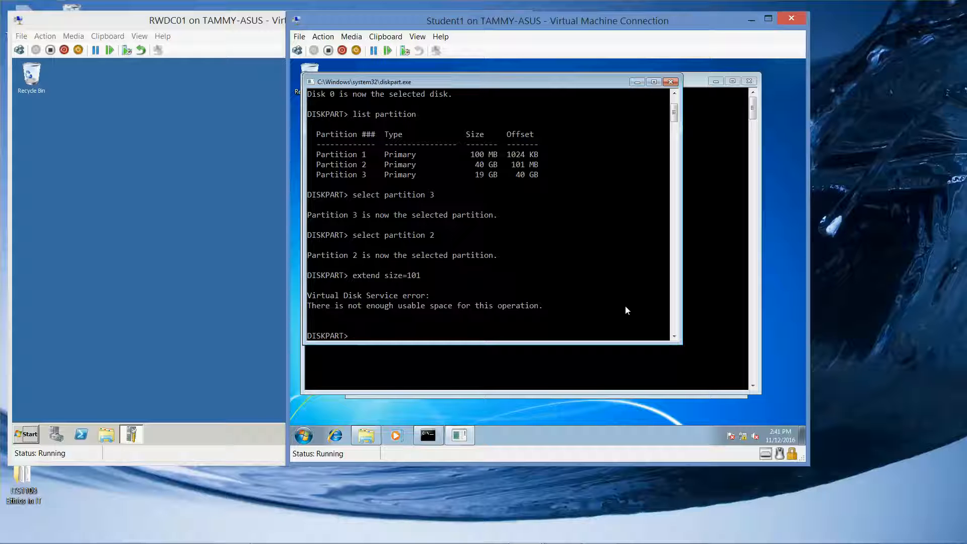
Step: Try to extend partition 3 in DiskPart with size=1012 and exit the utility
text(select partition 3)
key(Return)
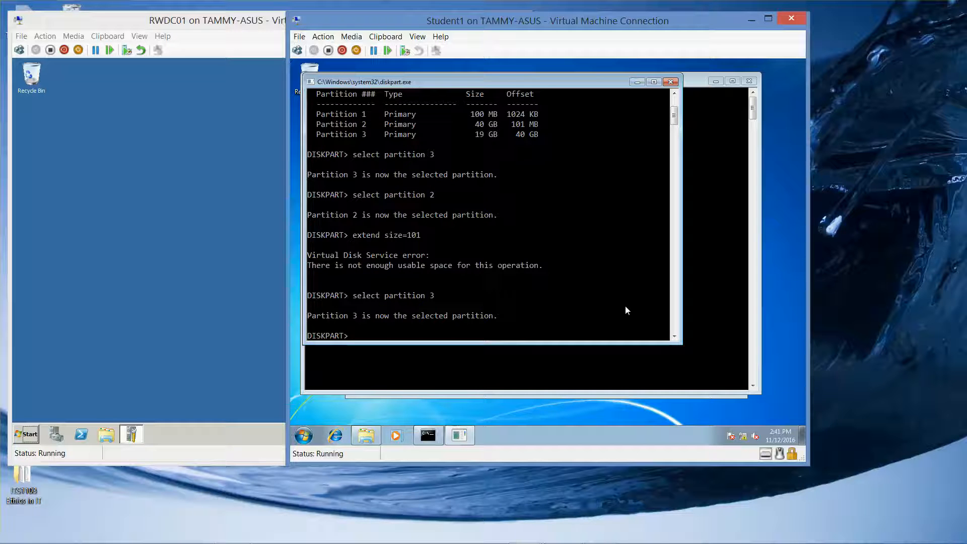
text(extend size=1012)
key(Return)
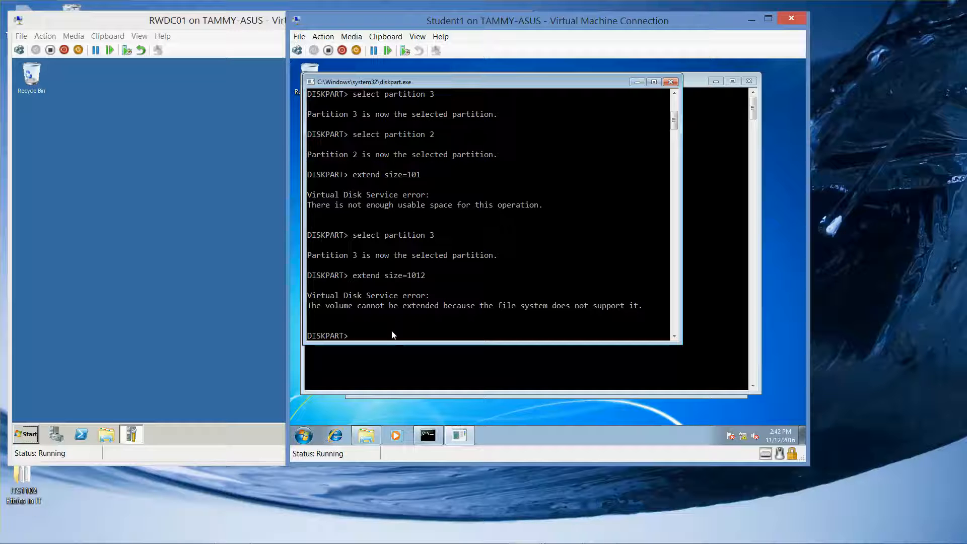
text(exit)
key(Return)
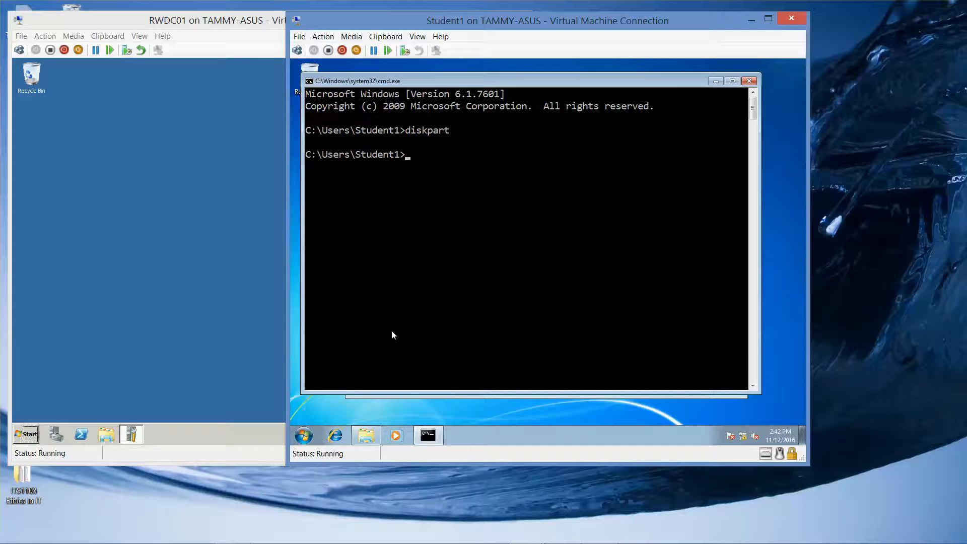
Step: Try to convert drive E: to NTFS with the /v and /x switches in the non-elevated Command Prompt
text(convert)
text( c)
key(BackSpace)
click(367, 434)
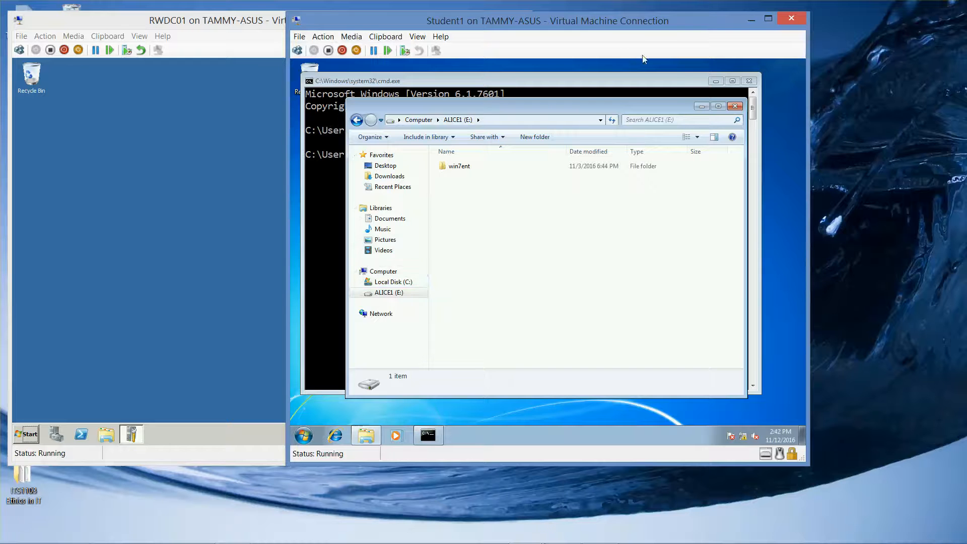
click(669, 82)
text(e)
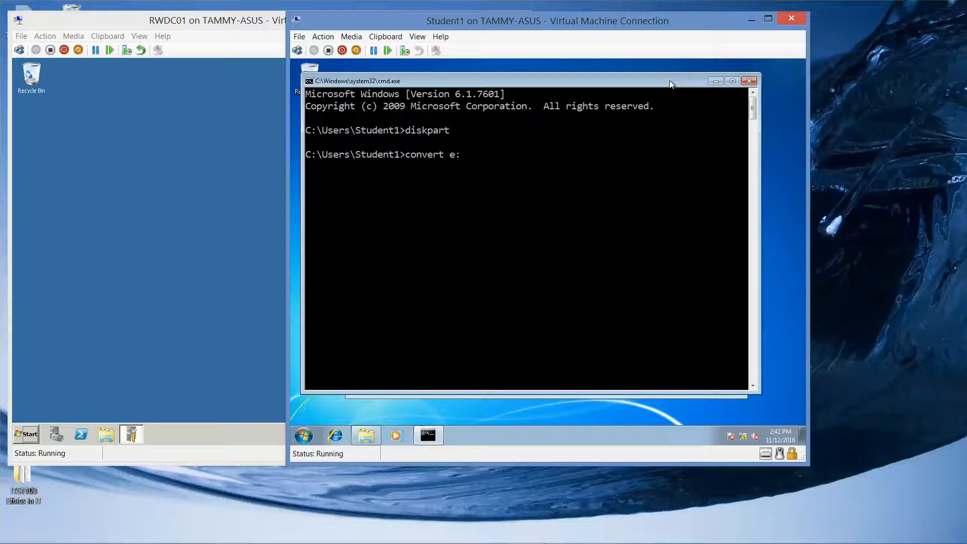
text(: /fs:ntfs)
text(/v /x)
key(Return)
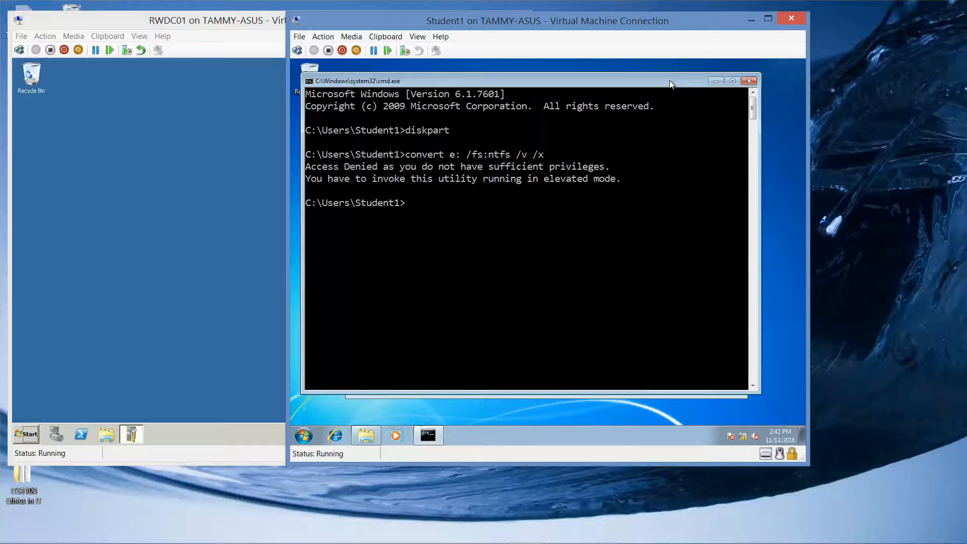
Step: Close the Command Prompt and reopen cmd as administrator, allowing it to make changes to the computer
click(750, 80)
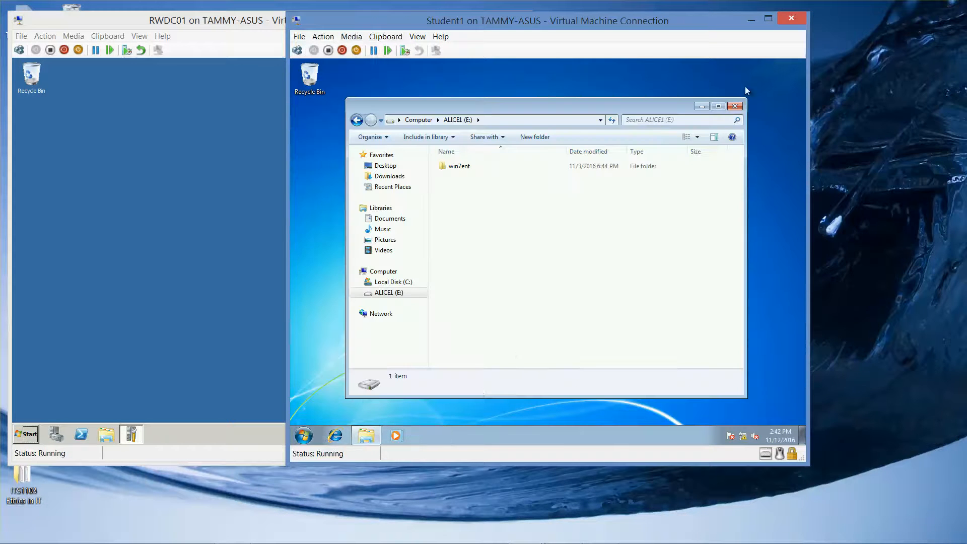
click(305, 437)
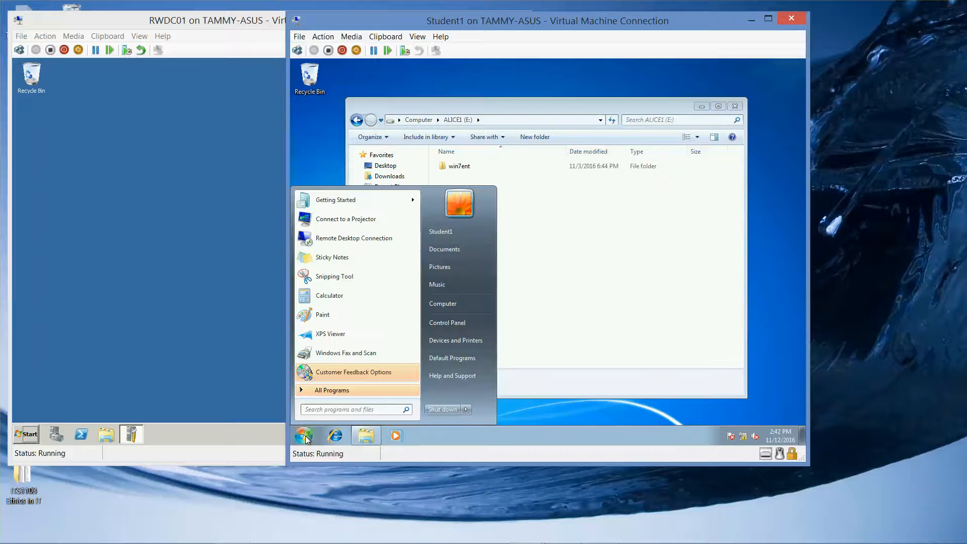
text(cmd)
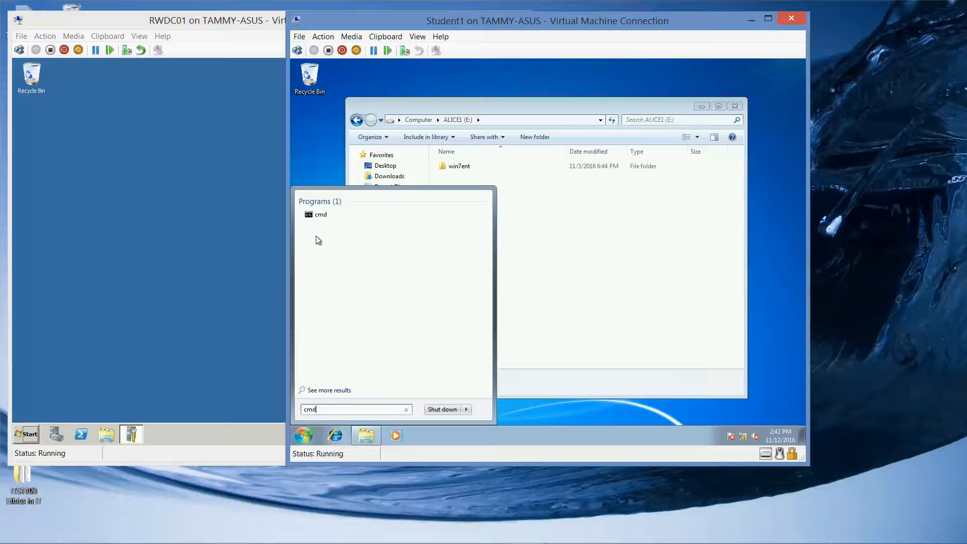
right_click(323, 221)
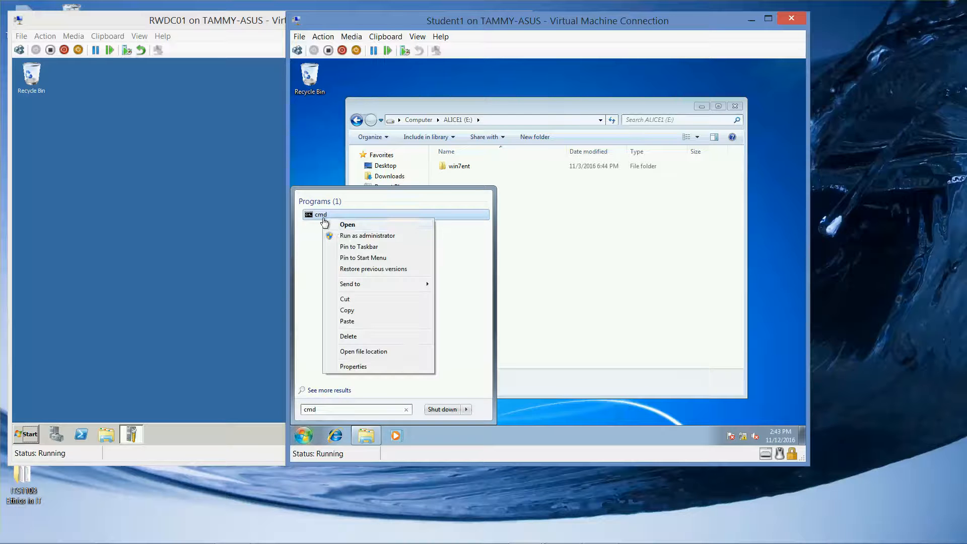
click(352, 236)
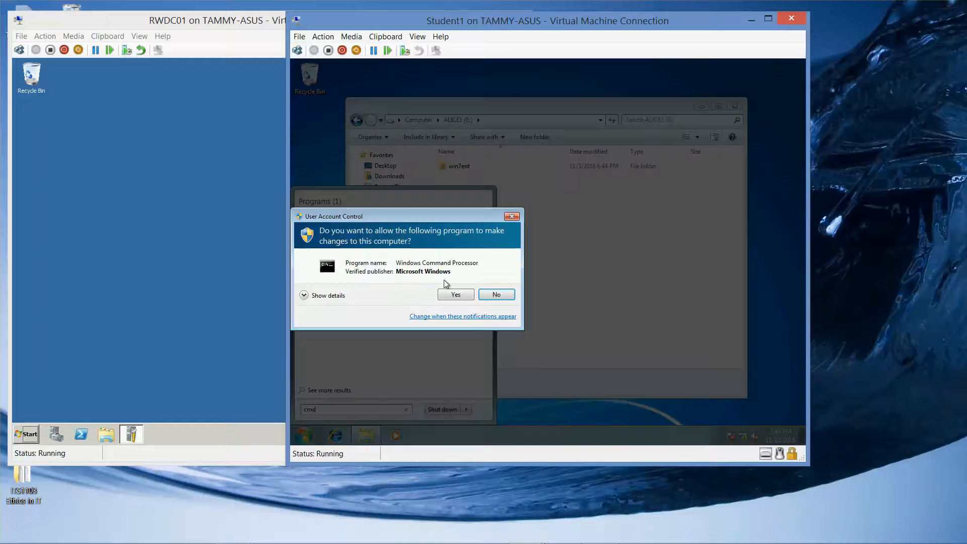
click(451, 294)
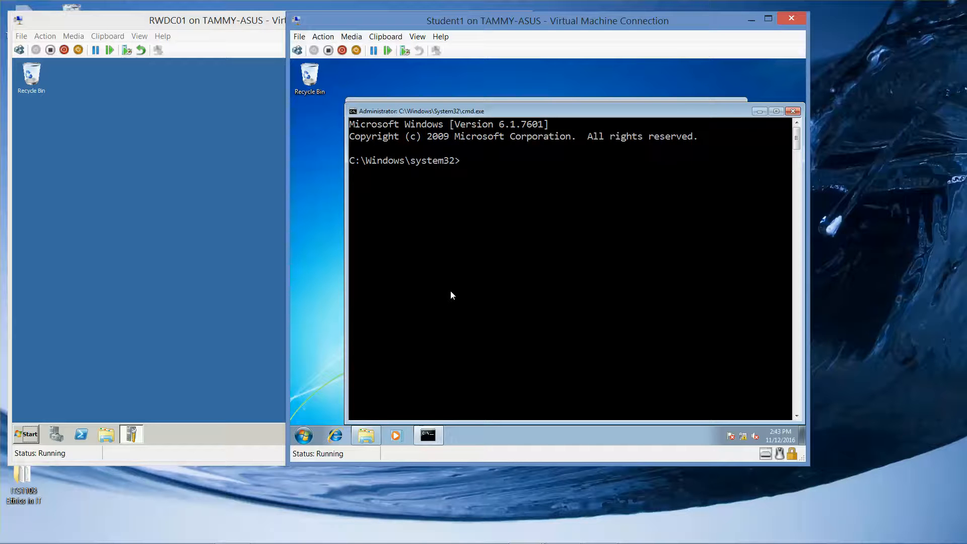
Step: Convert drive E: to NTFS with the /v and /x switches, entering Alice1 as the current volume label
text(convert e: /fs:ntfs /v /x)
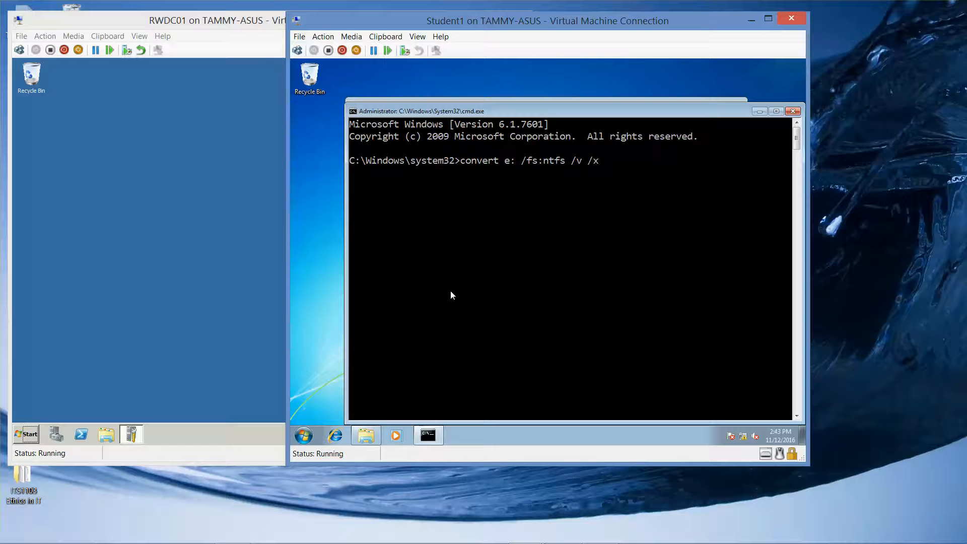
key(Return)
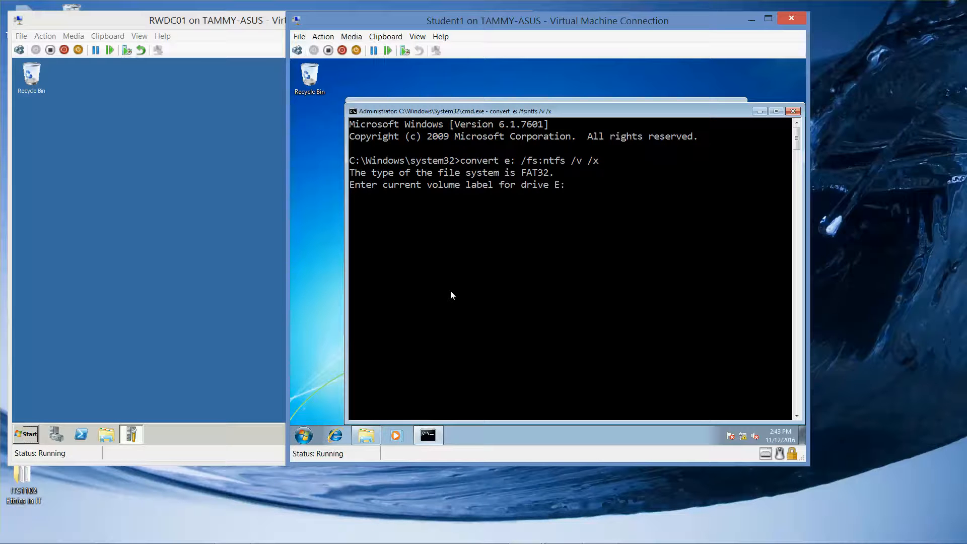
text(Alice1)
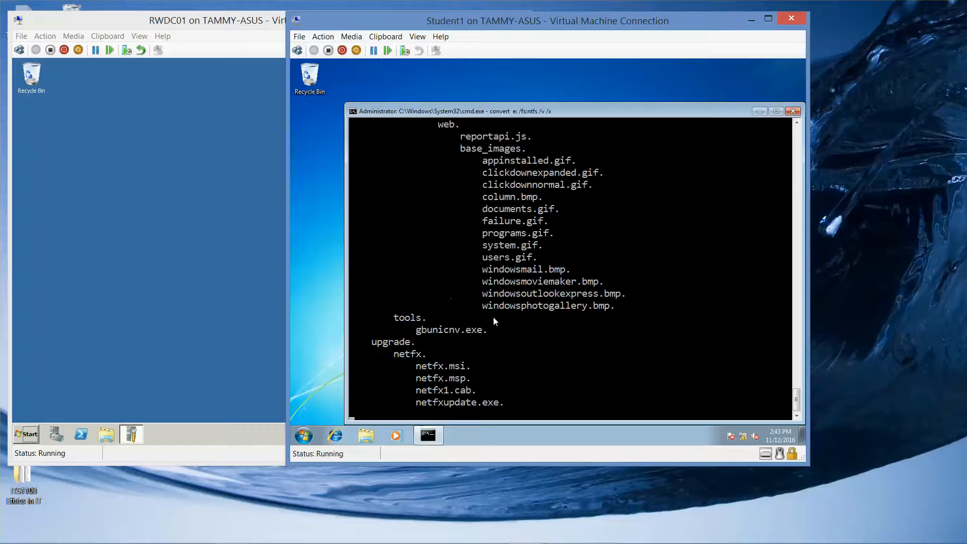
mouse_move(604, 537)
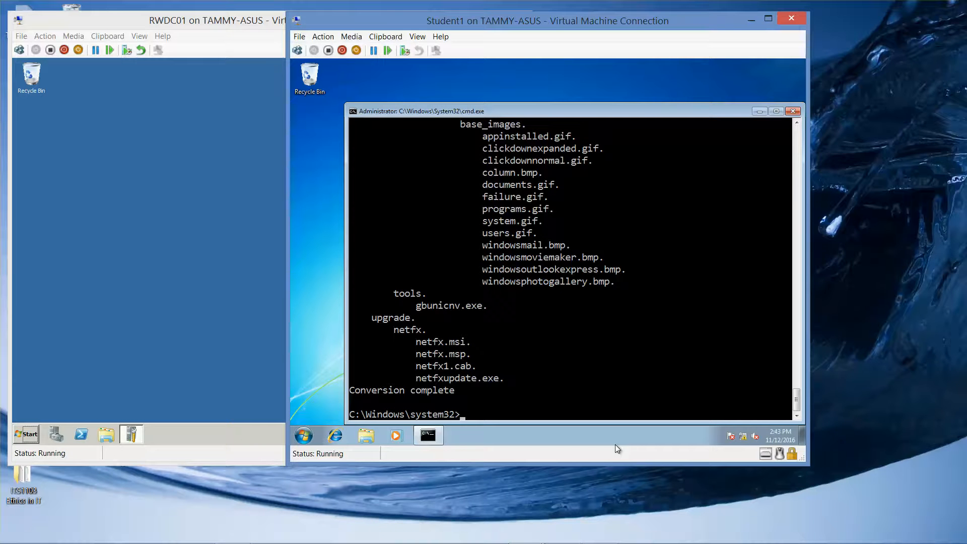
Step: Start diskpart from the elevated Command Prompt
text(diskpart)
key(Return)
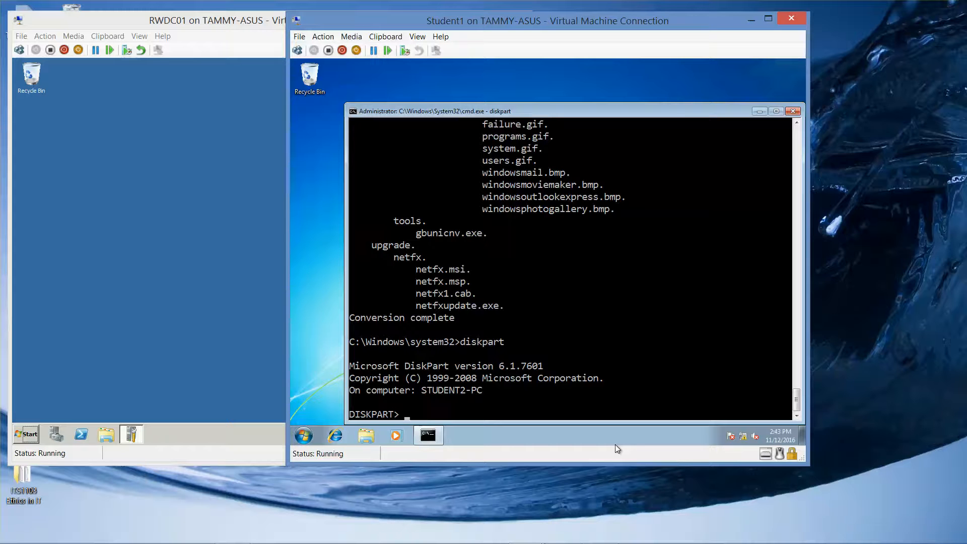
Step: Try to list the partitions in DiskPart without selecting a disk
text(list partition)
key(Return)
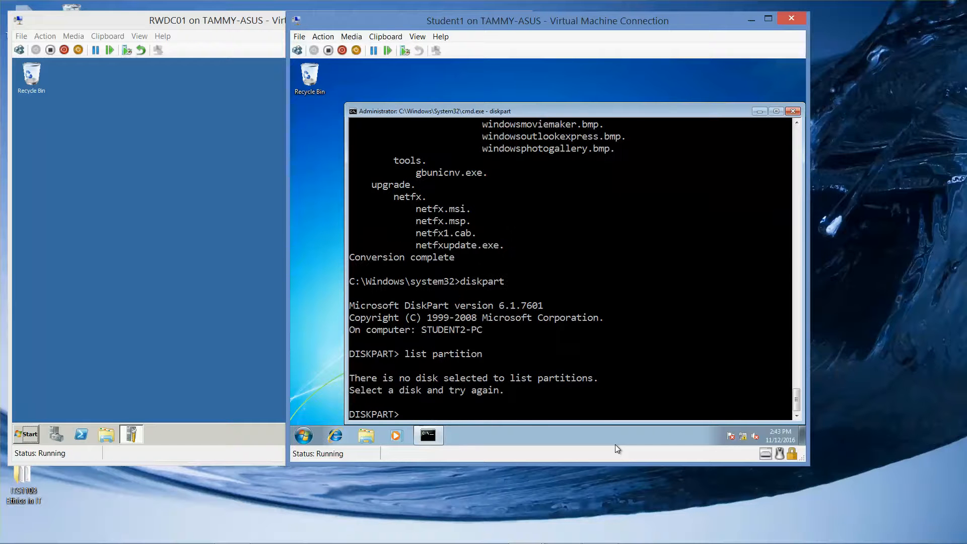
Step: Select disk 0 in DiskPart and list its partitions
text(select disk 0)
key(Return)
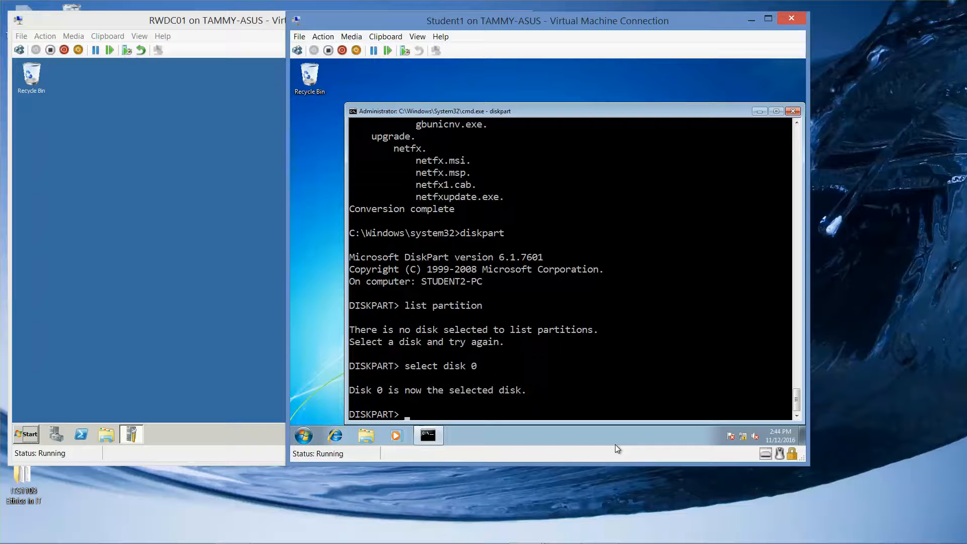
text(list partition)
key(Return)
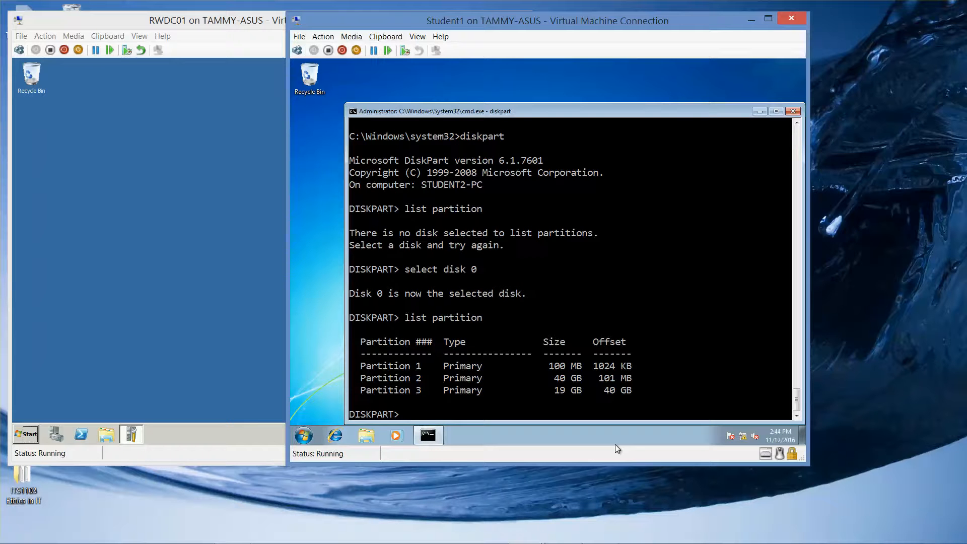
Step: Select partition 3 of disk 0 and try to extend it with size=1012
text(select partition 3)
key(Return)
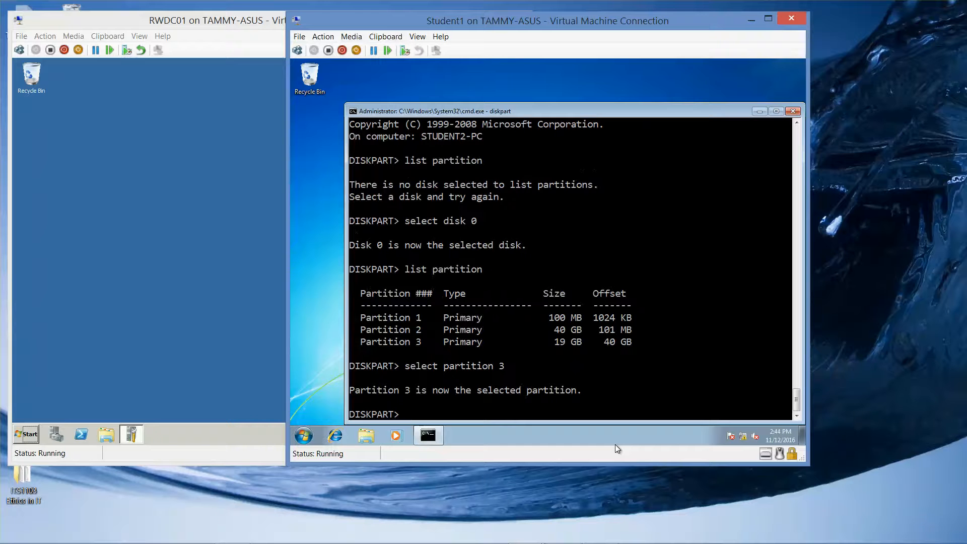
text(extend size=1012)
key(Return)
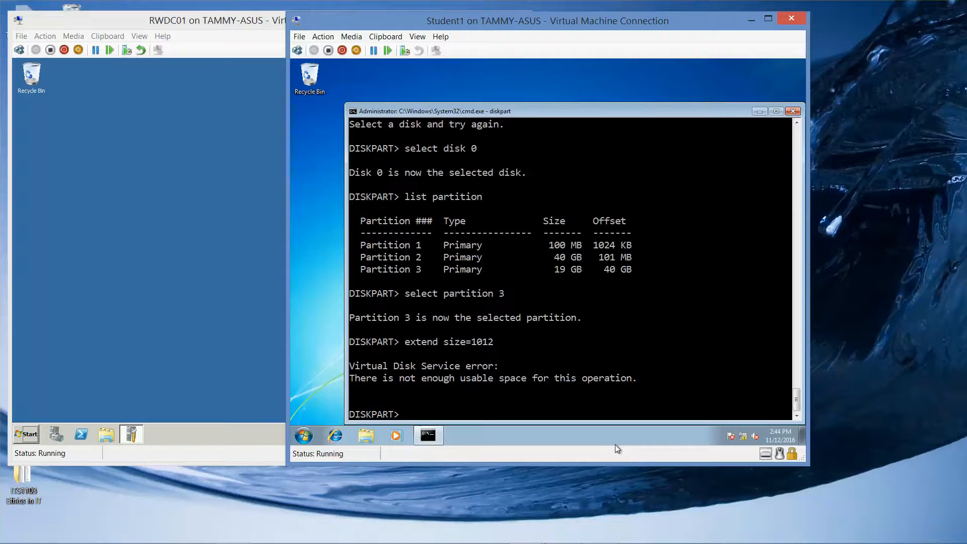
Step: Try to extend partition 2 of disk 0 with size=101 and exit DiskPart
text(select partition 2)
key(Return)
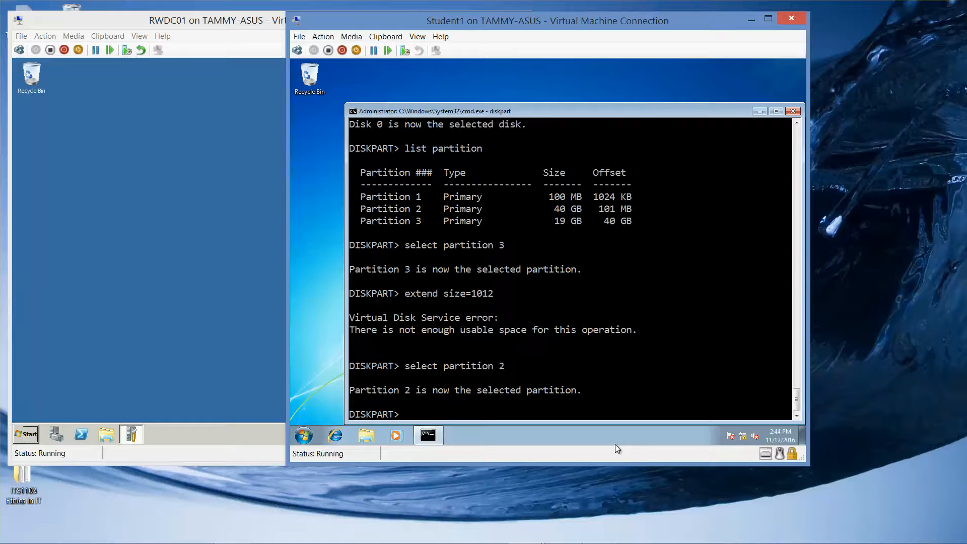
text(extend size=101)
key(Return)
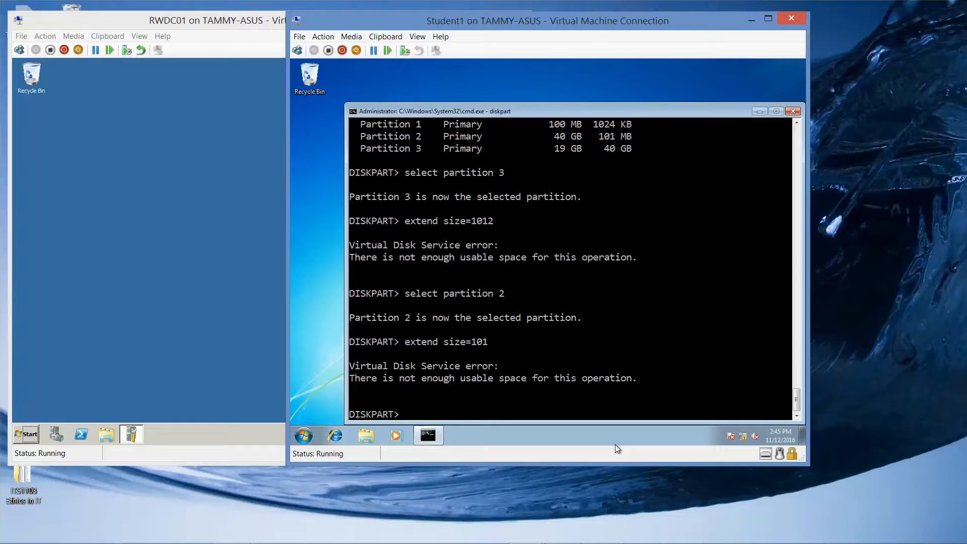
text(exit)
key(Return)
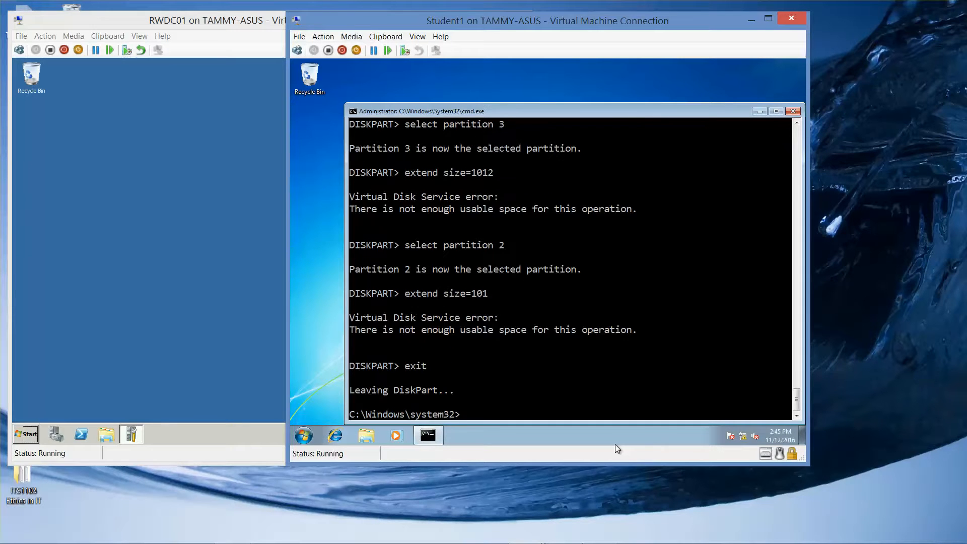
Step: Close the Command Prompt and check the contents of the win7ent folder on the ALICE1 (E:) drive
click(793, 111)
click(366, 435)
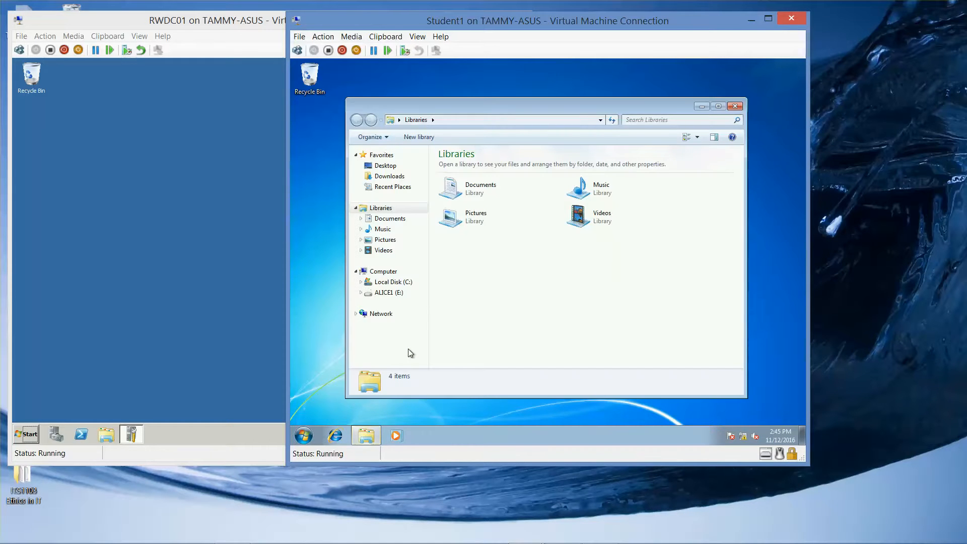
click(403, 294)
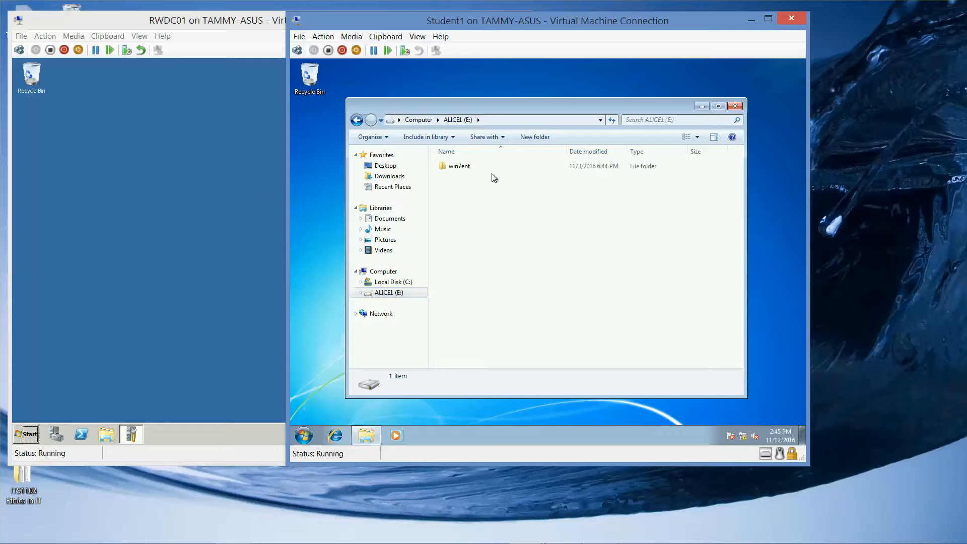
double_click(468, 170)
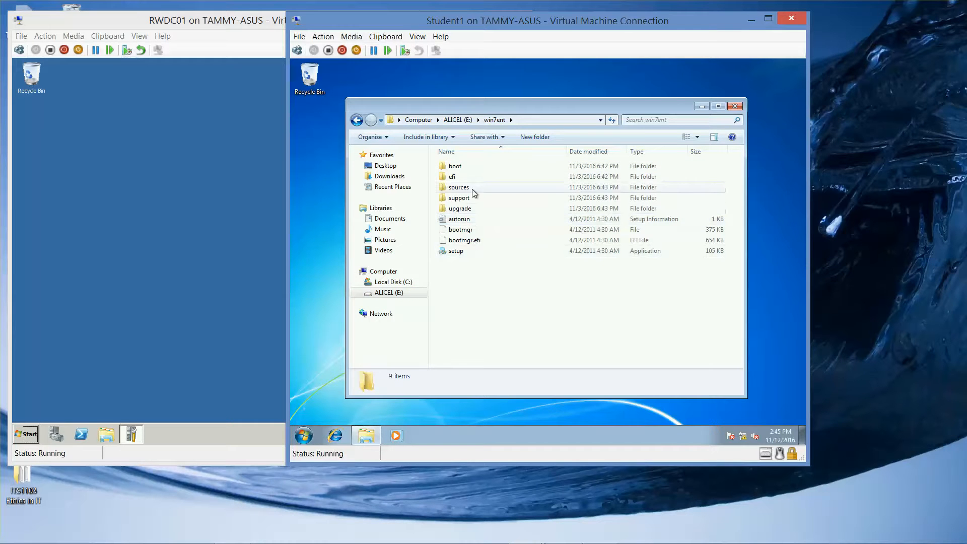
click(359, 122)
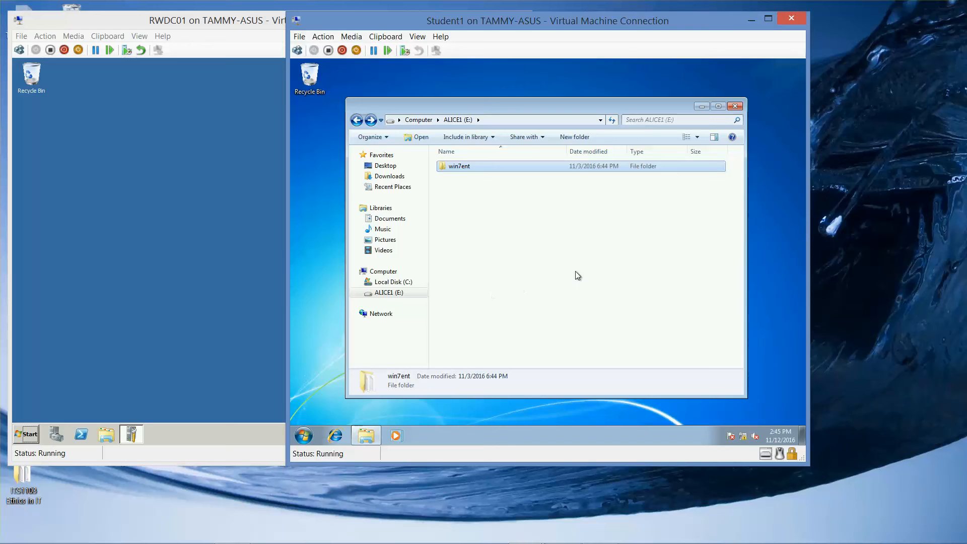
mouse_move(589, 540)
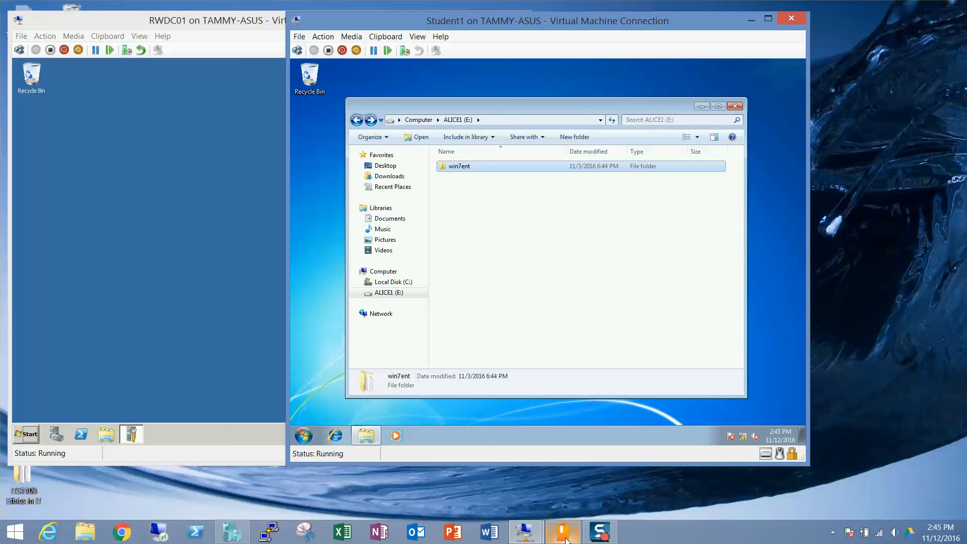